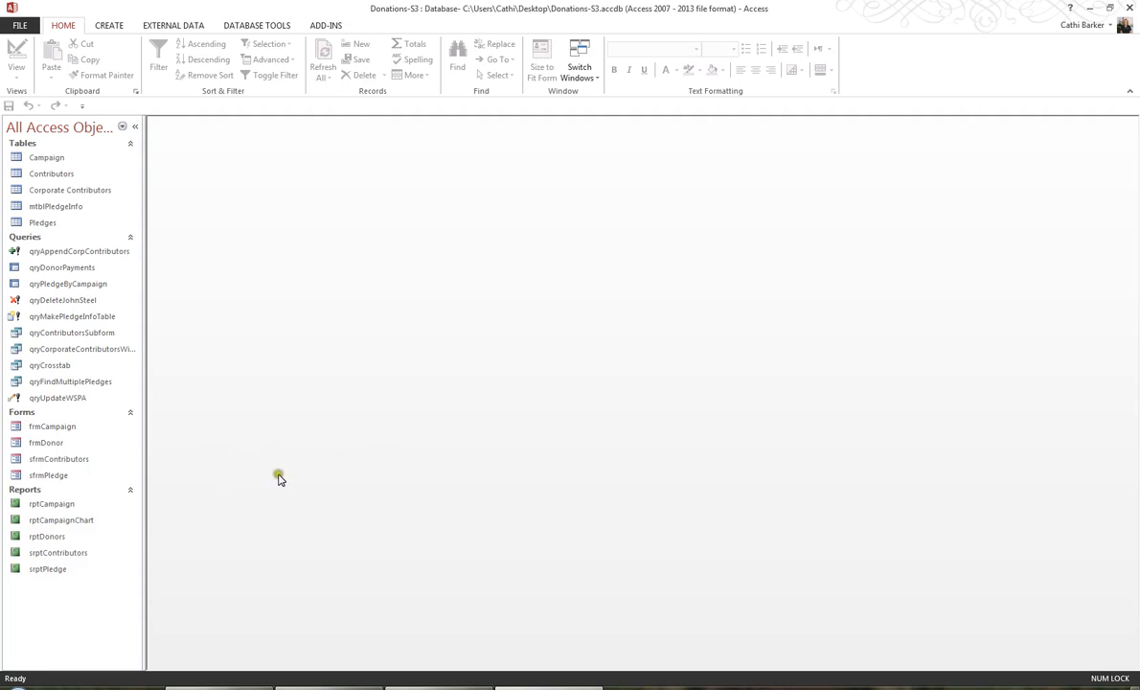
# - Open the frmCampaign form in Design View and maximize its window
pyautogui.rightClick(80, 430)
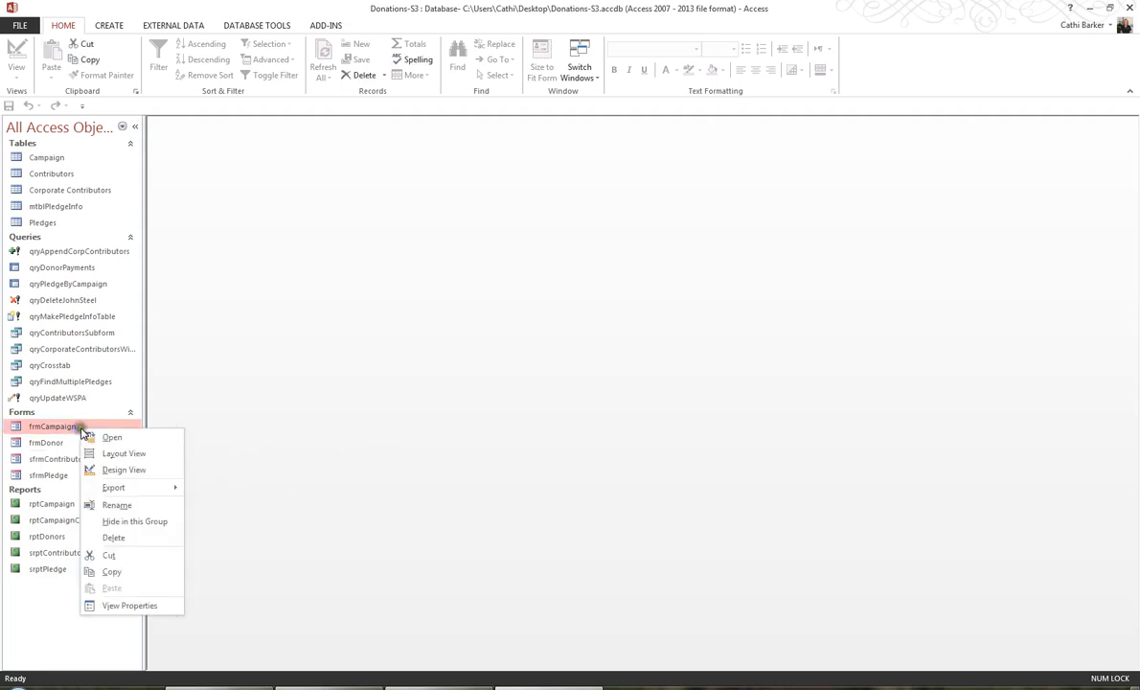
pyautogui.click(116, 470)
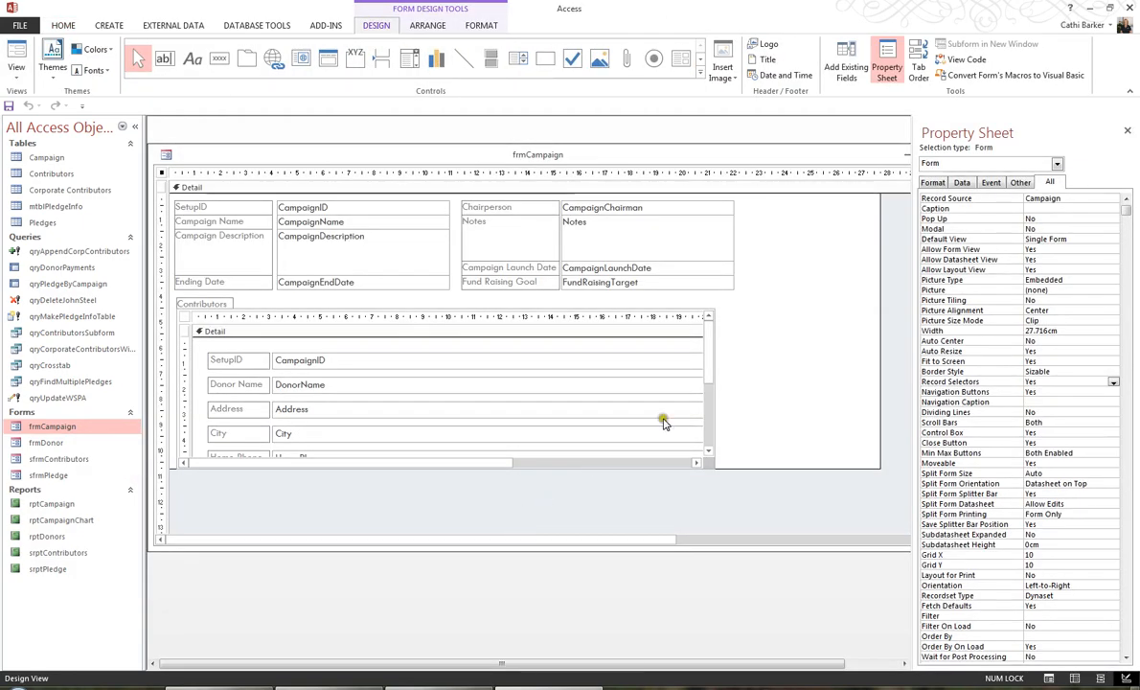
pyautogui.doubleClick(698, 154)
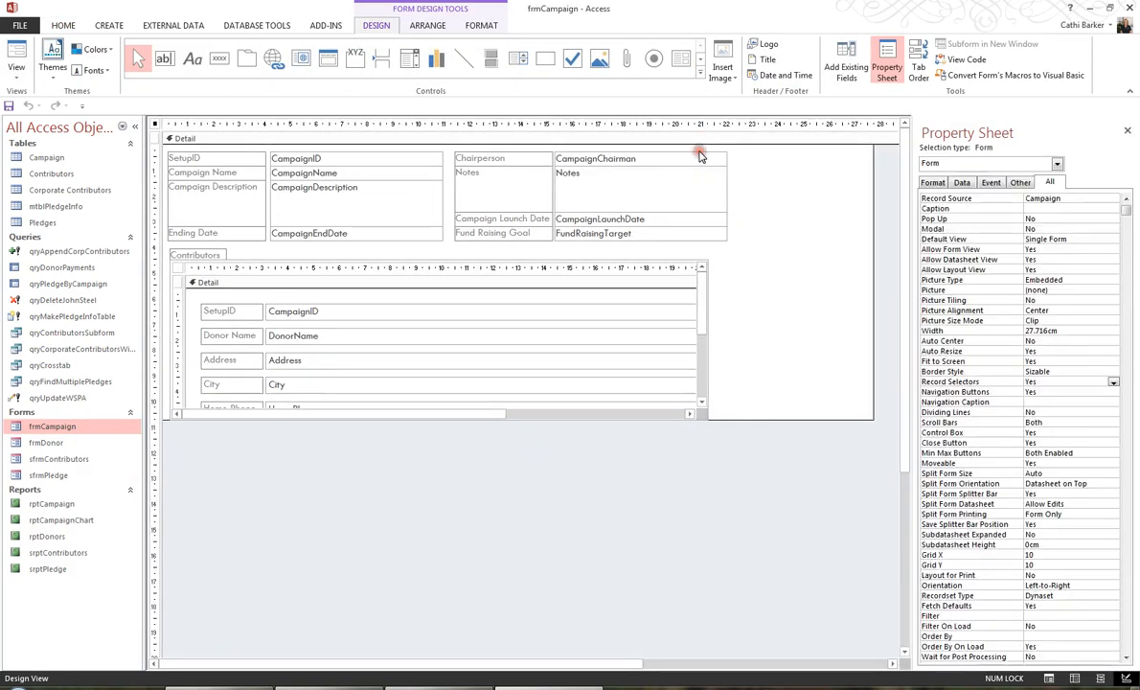
# - Add a form header and footer to frmCampaign and collapse the Form Header section to zero height
pyautogui.rightClick(787, 272)
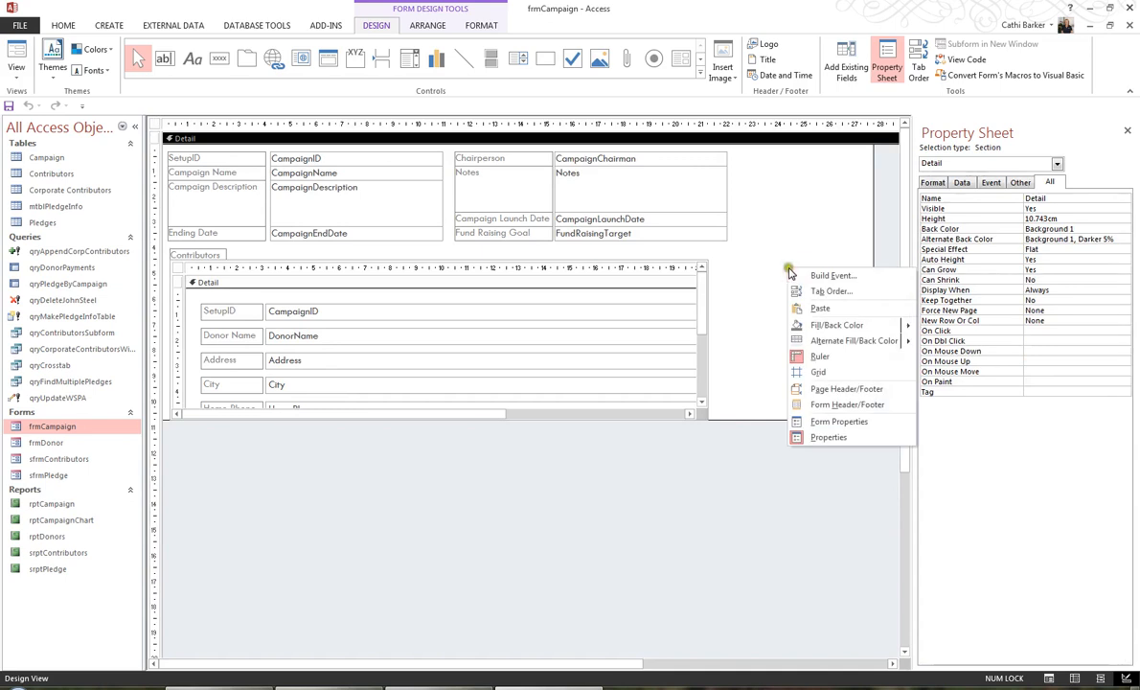
pyautogui.click(824, 408)
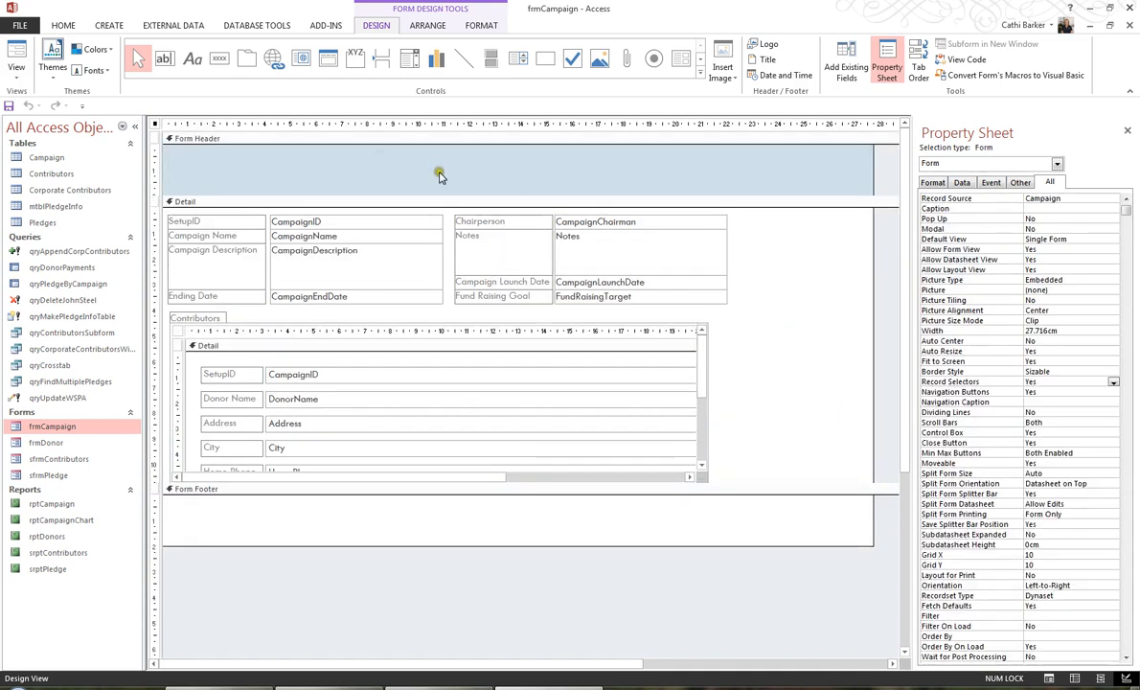
pyautogui.moveTo(419, 194); pyautogui.dragTo(412, 142)
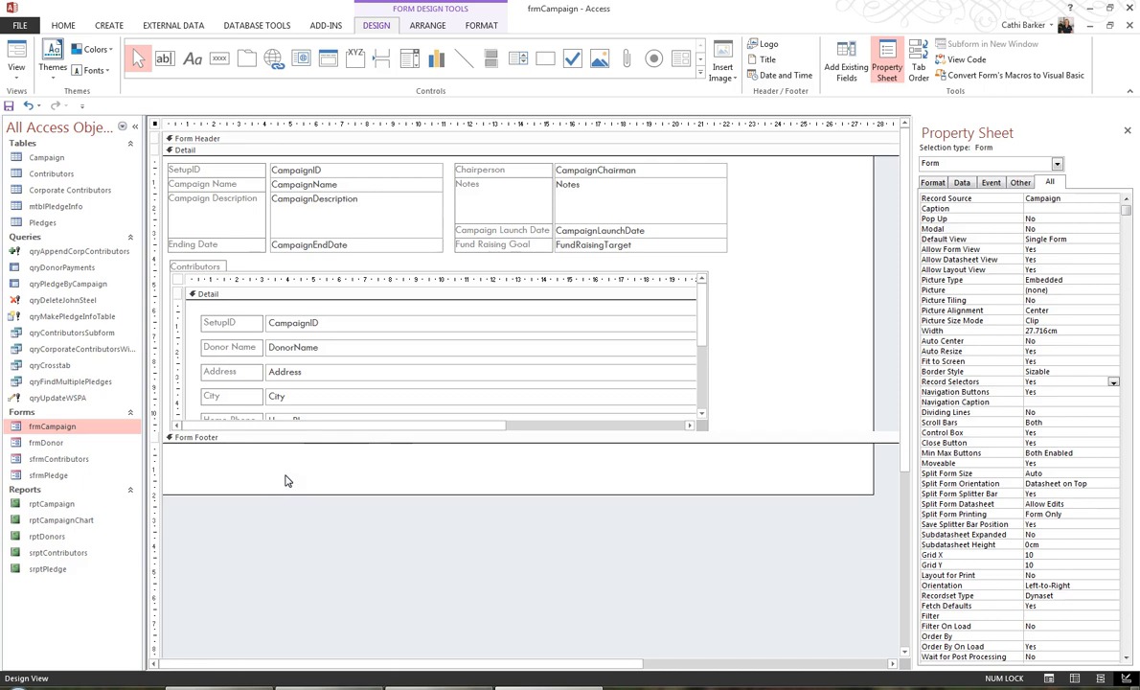
# - Place a command button at the start of the Form Footer and assign it the Form Operations action Close Form
pyautogui.click(218, 61)
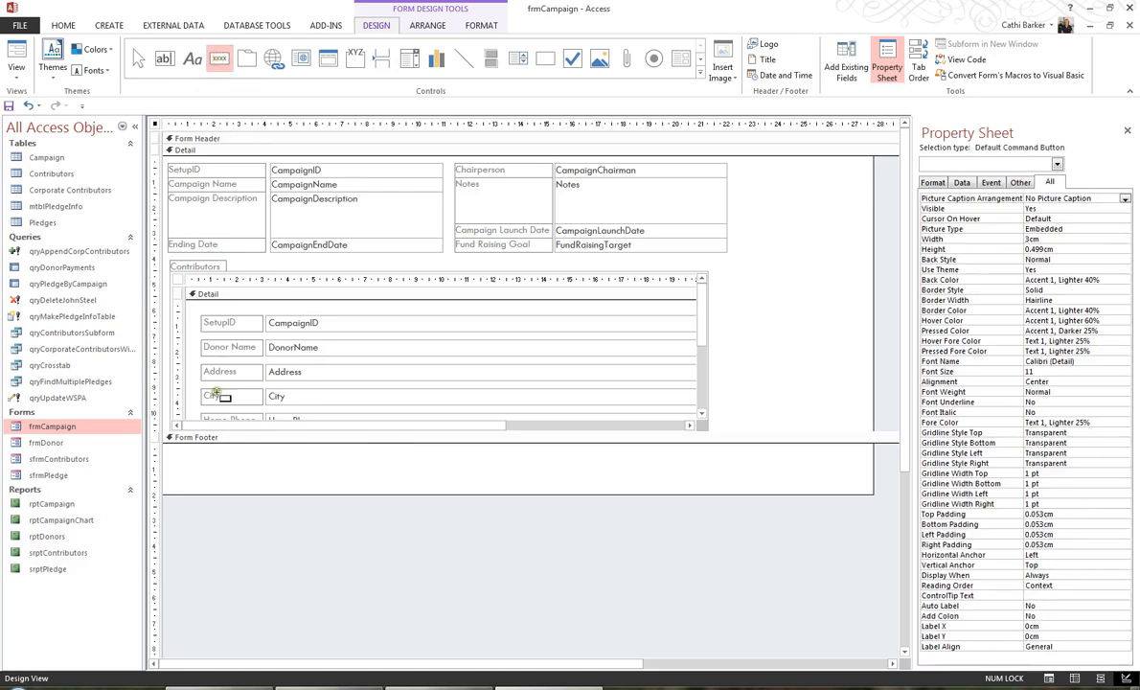
pyautogui.click(182, 457)
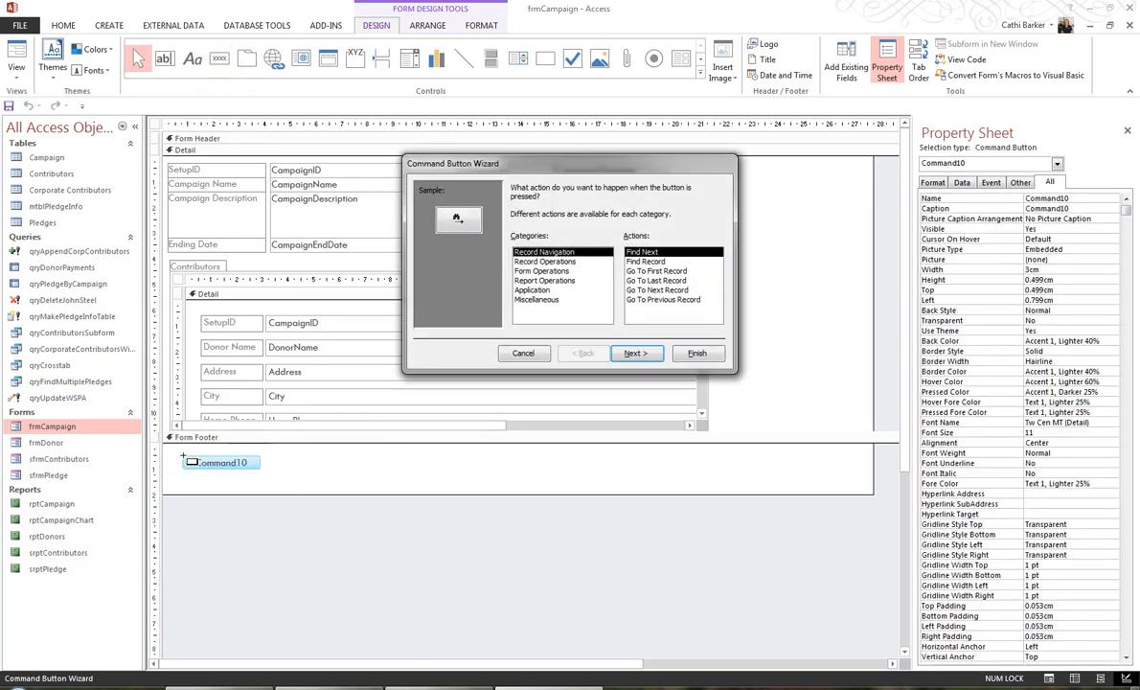
pyautogui.click(543, 272)
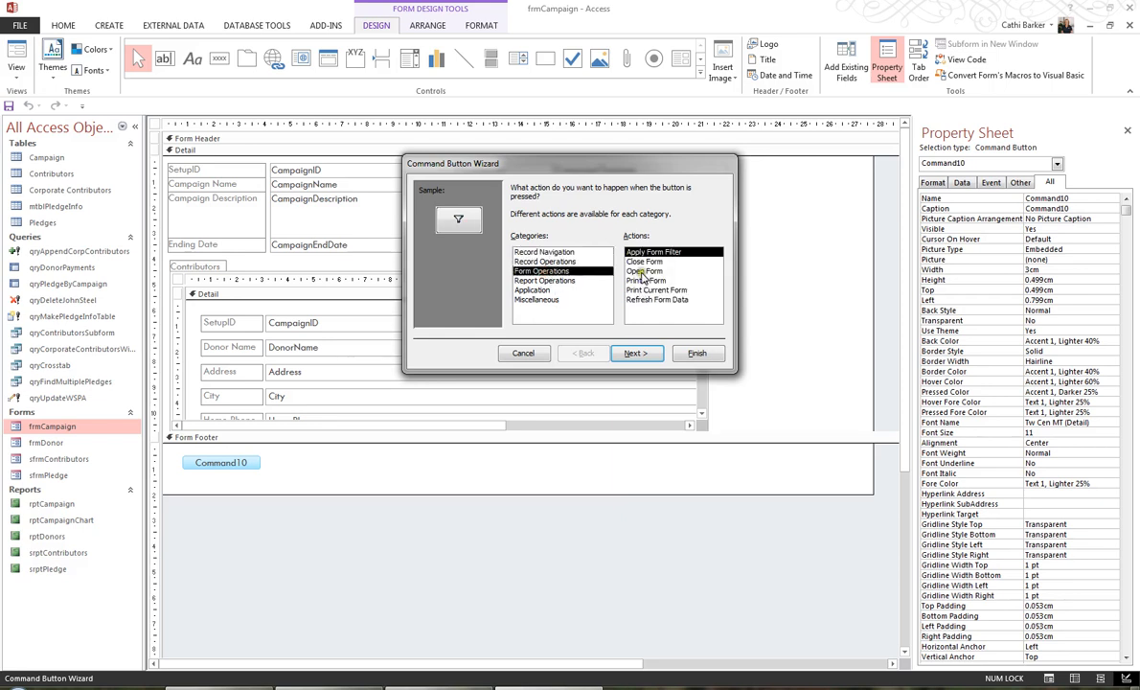
pyautogui.click(644, 261)
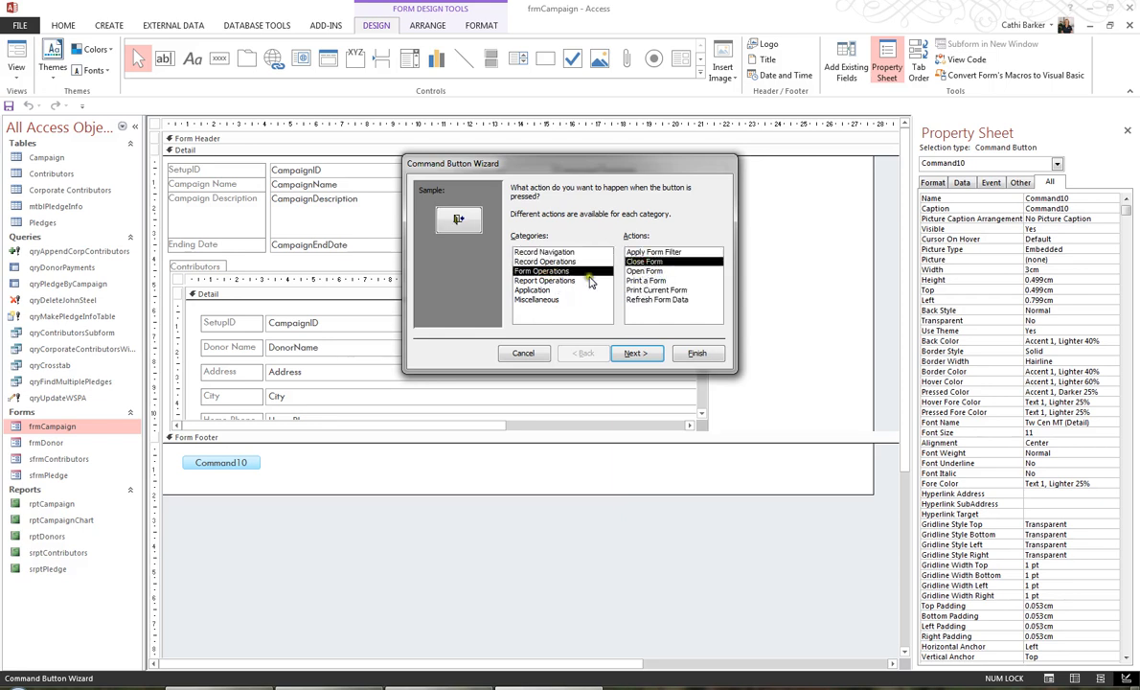
pyautogui.click(639, 354)
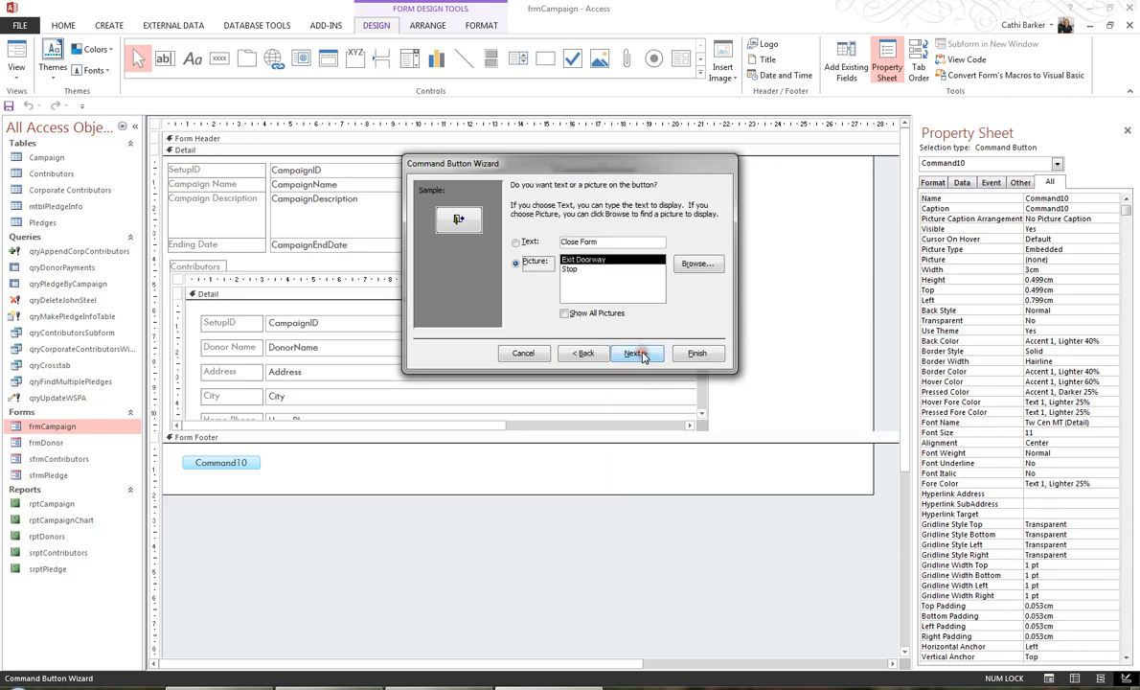
# - Give the close button the text &Exit instead of a picture, finish the wizard, and widen the button to about 1.11 cm
pyautogui.click(522, 242)
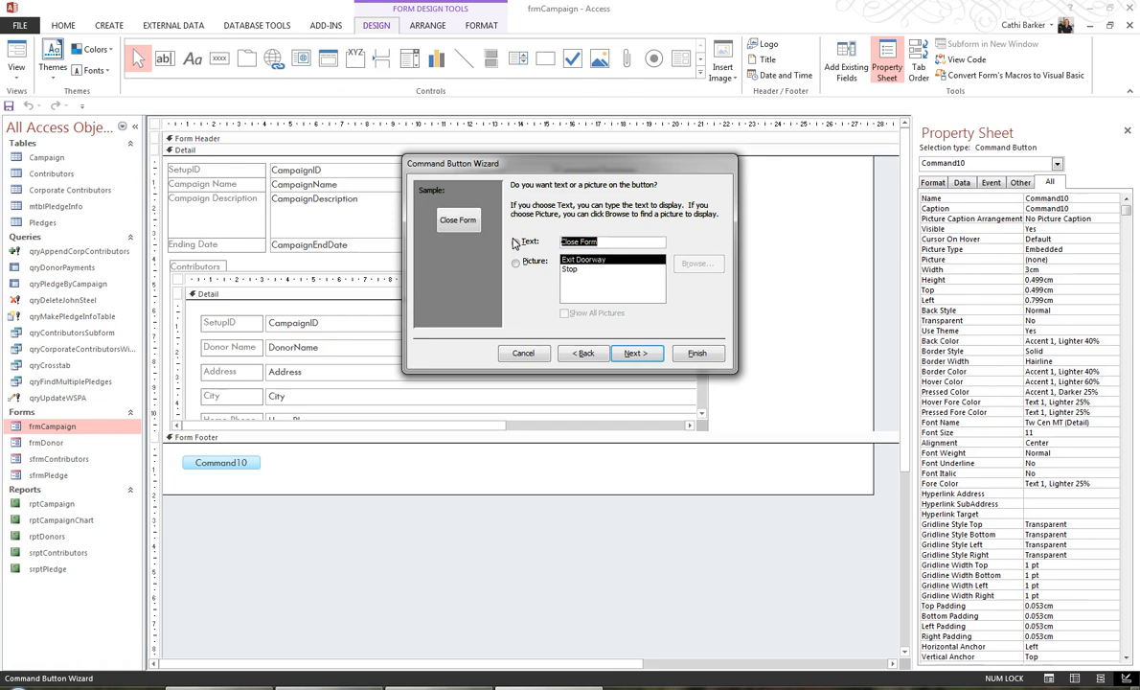
pyautogui.write('&E')
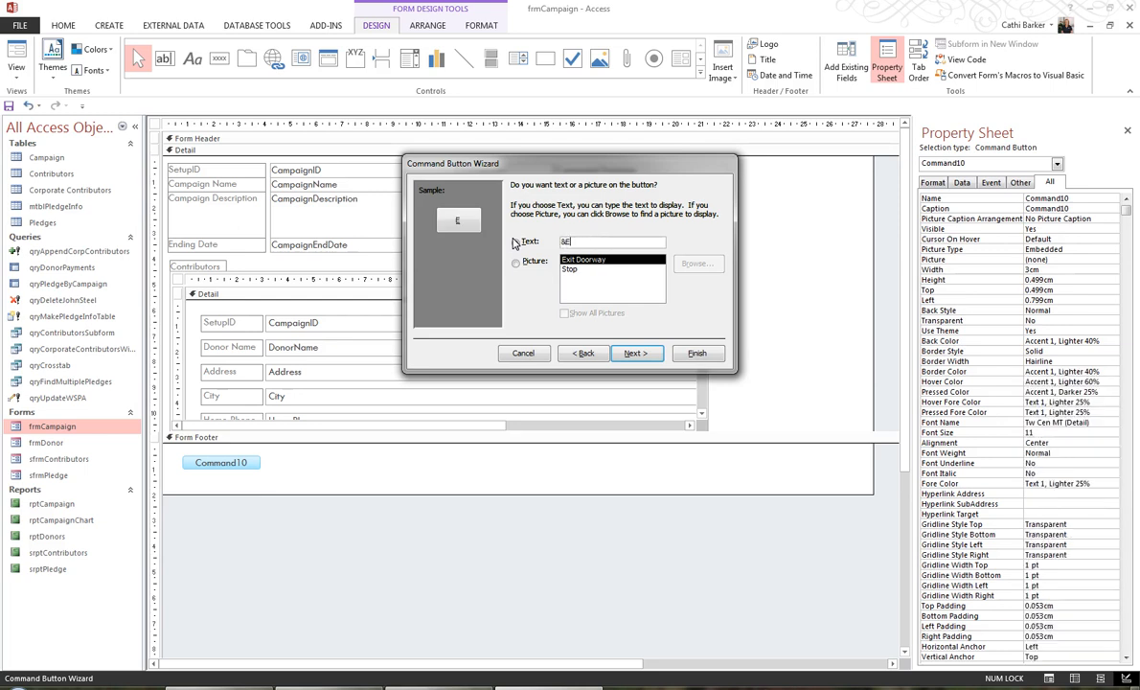
pyautogui.write('xit')
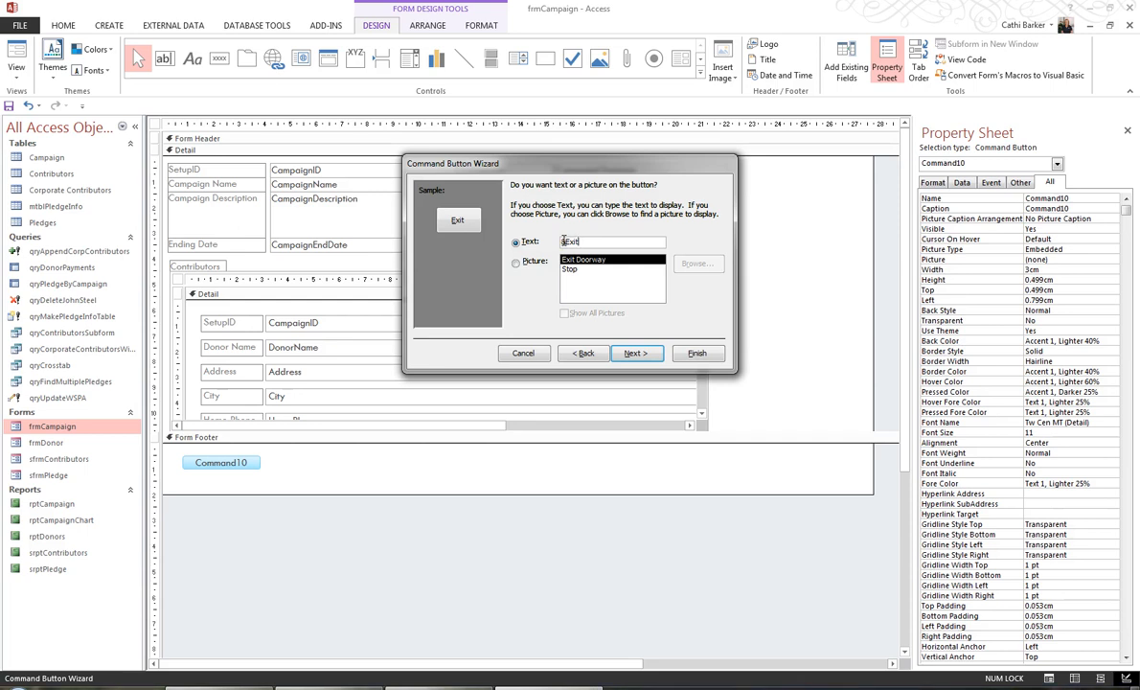
pyautogui.click(696, 353)
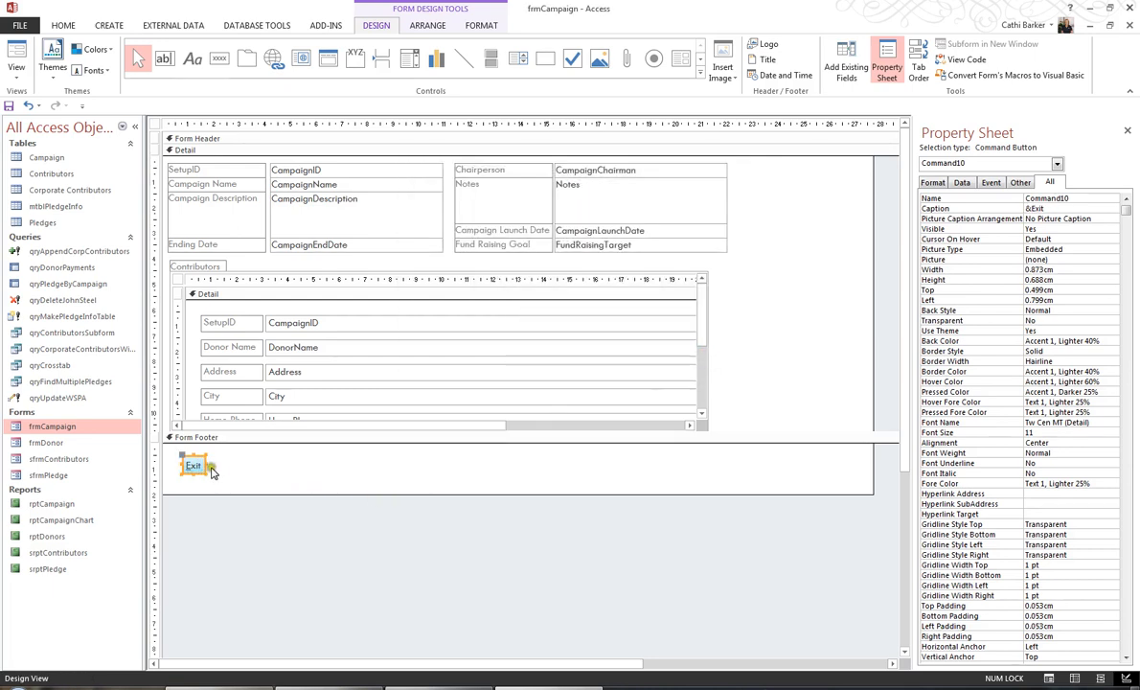
pyautogui.moveTo(207, 466); pyautogui.dragTo(216, 468)
# - Test the Exit button's access key in Form View, and reopen frmCampaign in Design View
pyautogui.click(15, 55)
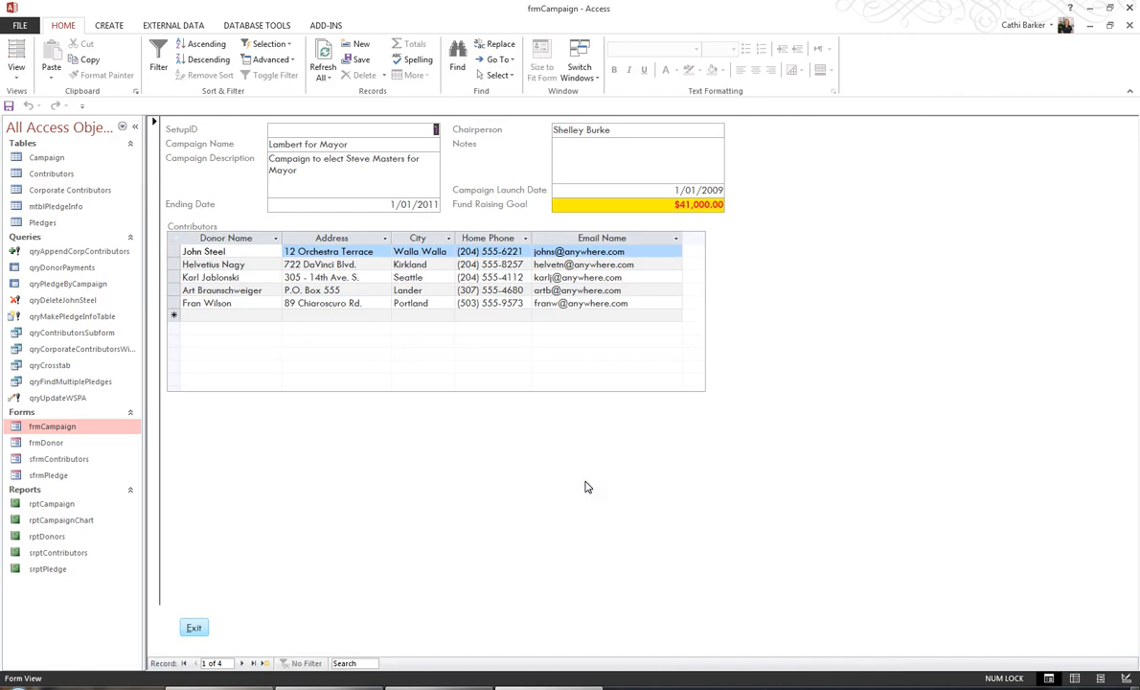
pyautogui.hotkey('alt', 'e')
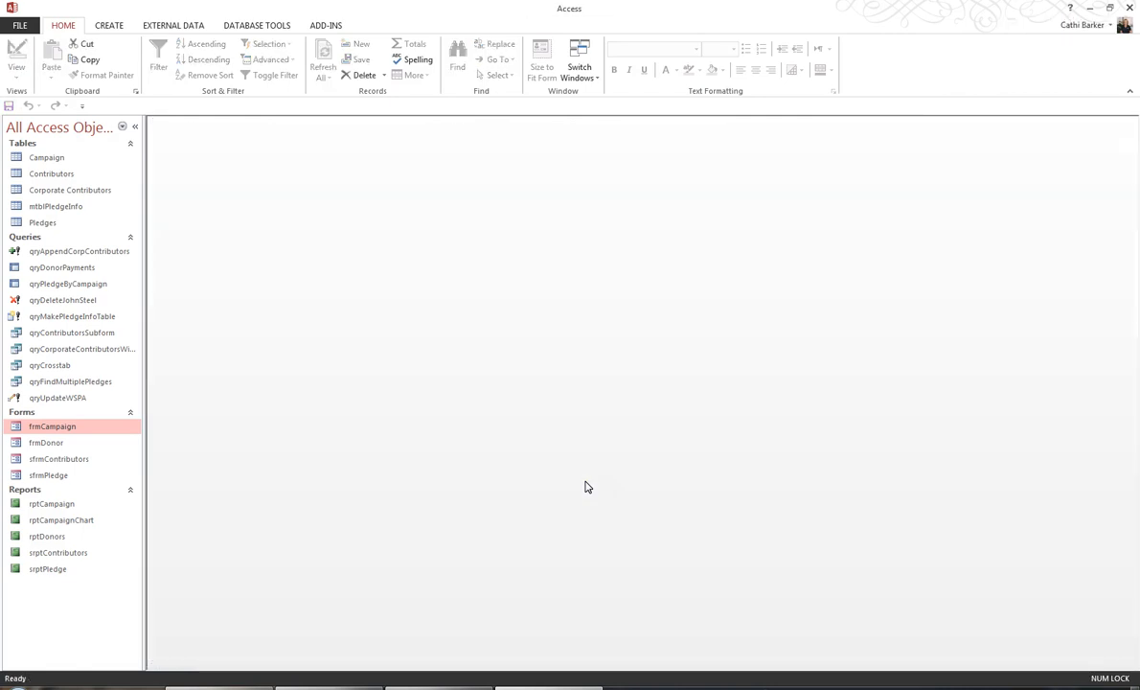
pyautogui.rightClick(103, 433)
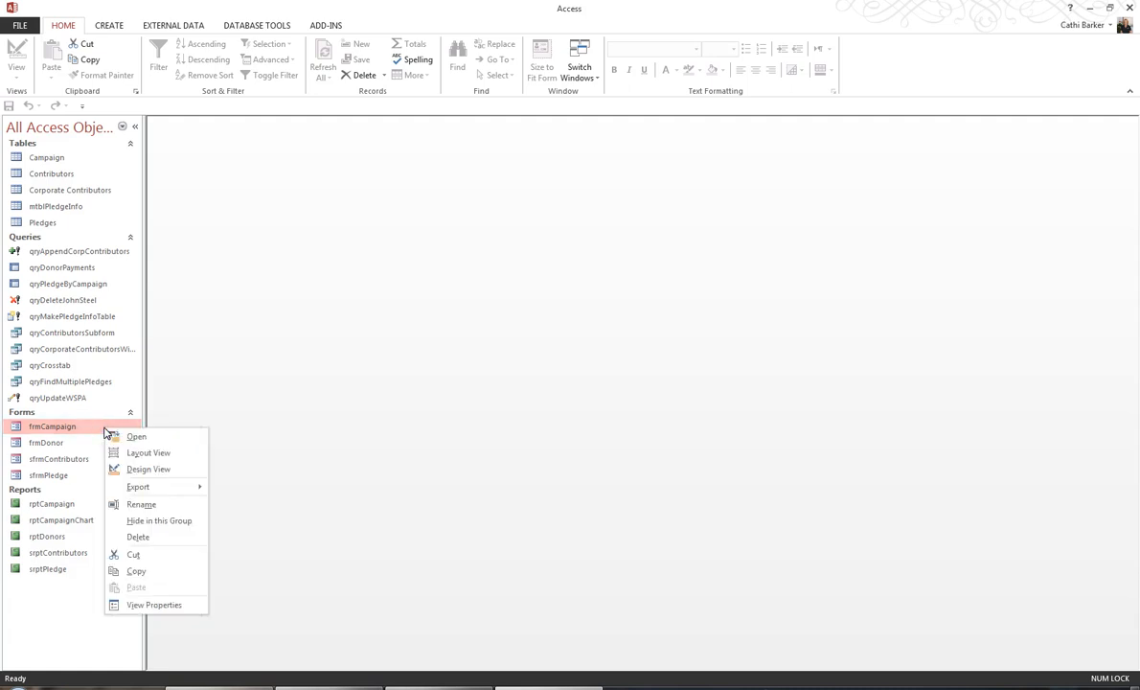
pyautogui.click(145, 468)
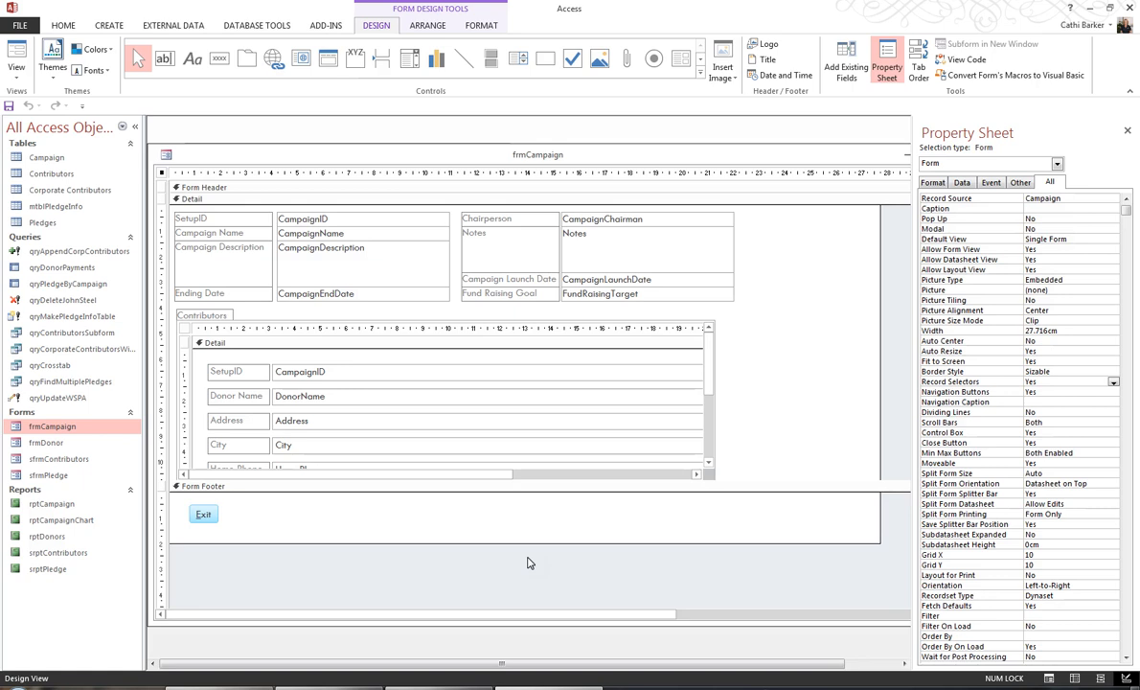
# - Set the Exit button's ControlTip Text to "Press ALT E or click to Exit the Campaign Form"
pyautogui.click(205, 515)
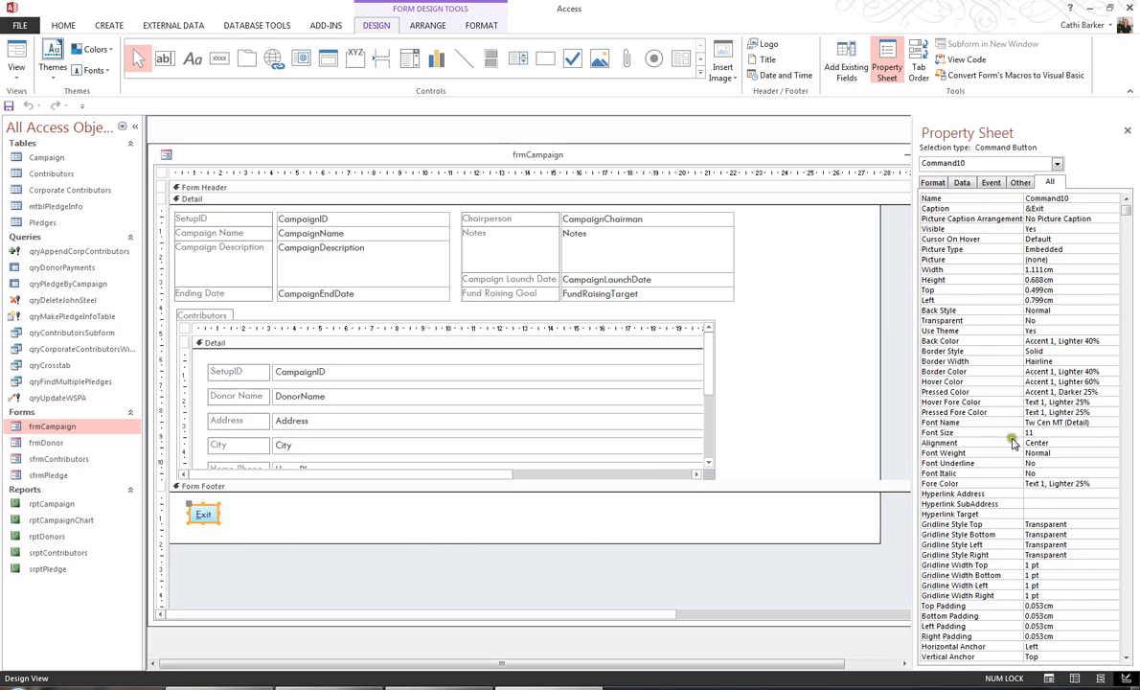
pyautogui.click(1020, 182)
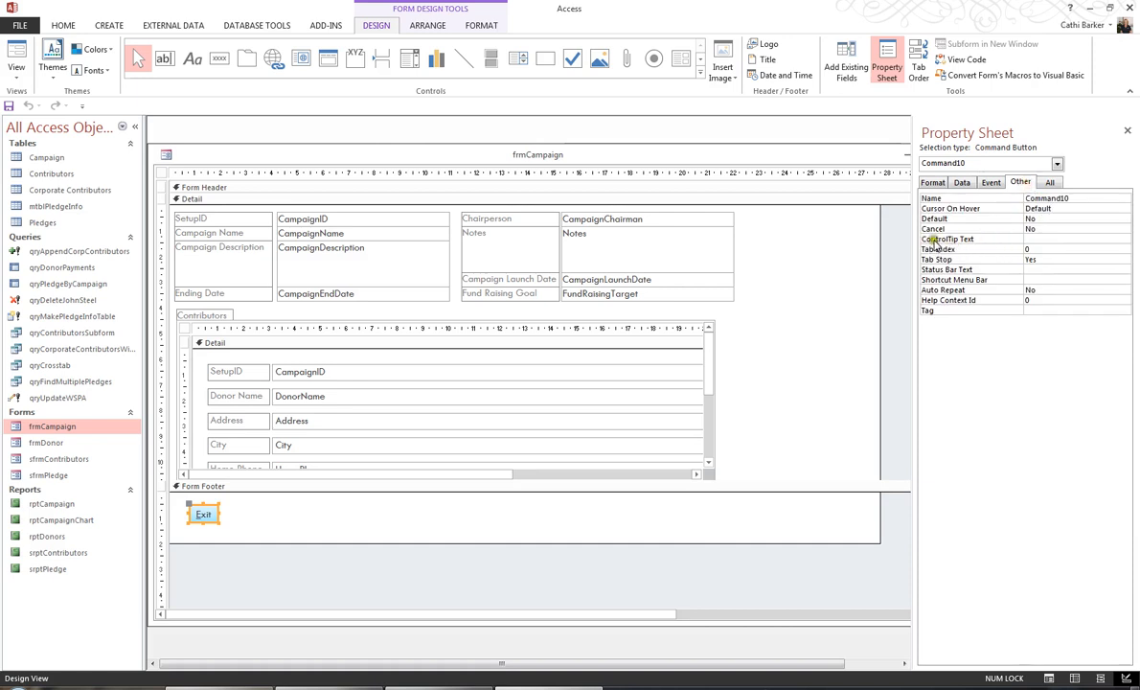
pyautogui.click(1032, 240)
pyautogui.write('Press ALT E or click to E')
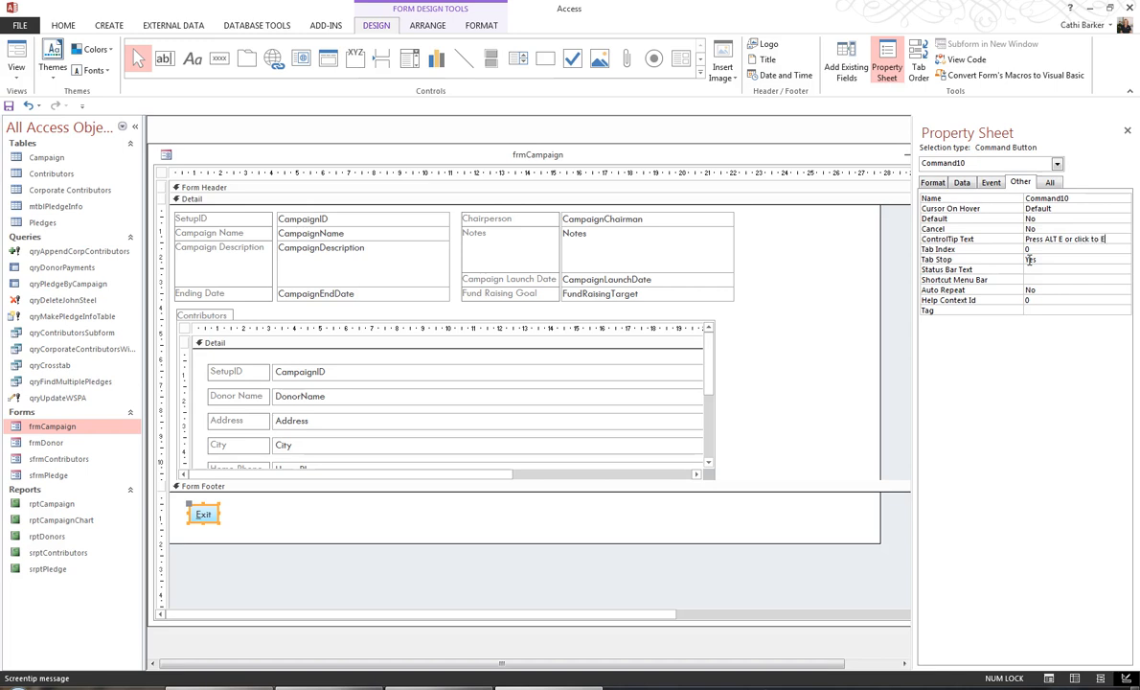
pyautogui.write('Campaign Form')
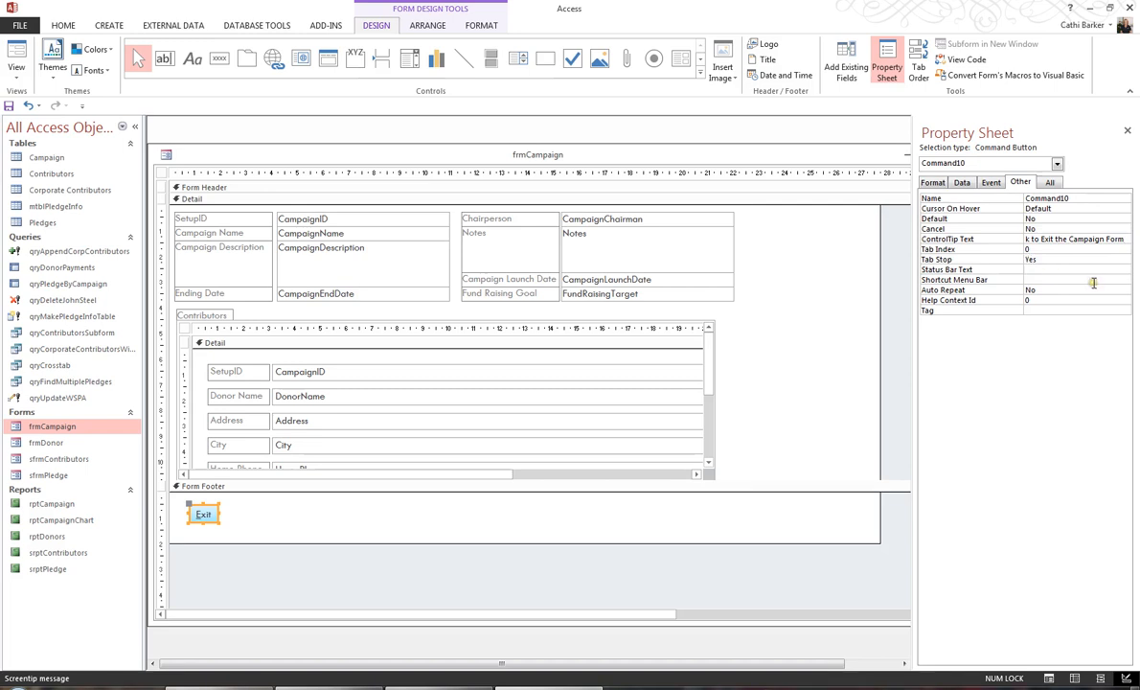
pyautogui.press('Tab')
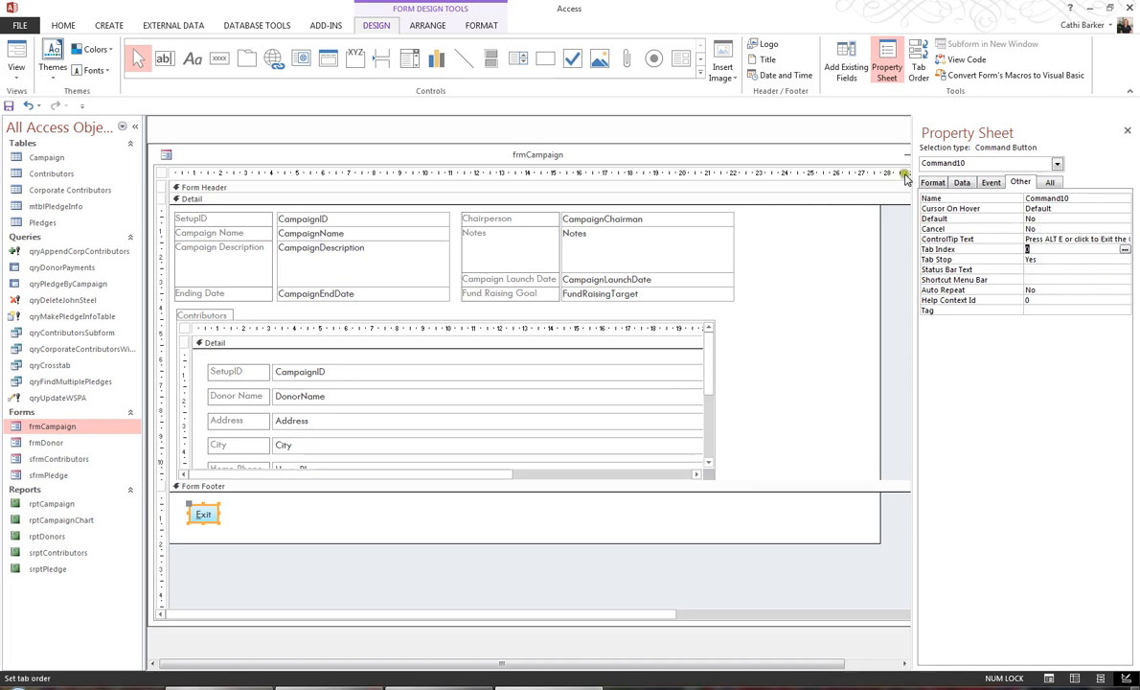
# - Check the Exit button and its tip in Form View, and return to Design View
pyautogui.click(16, 63)
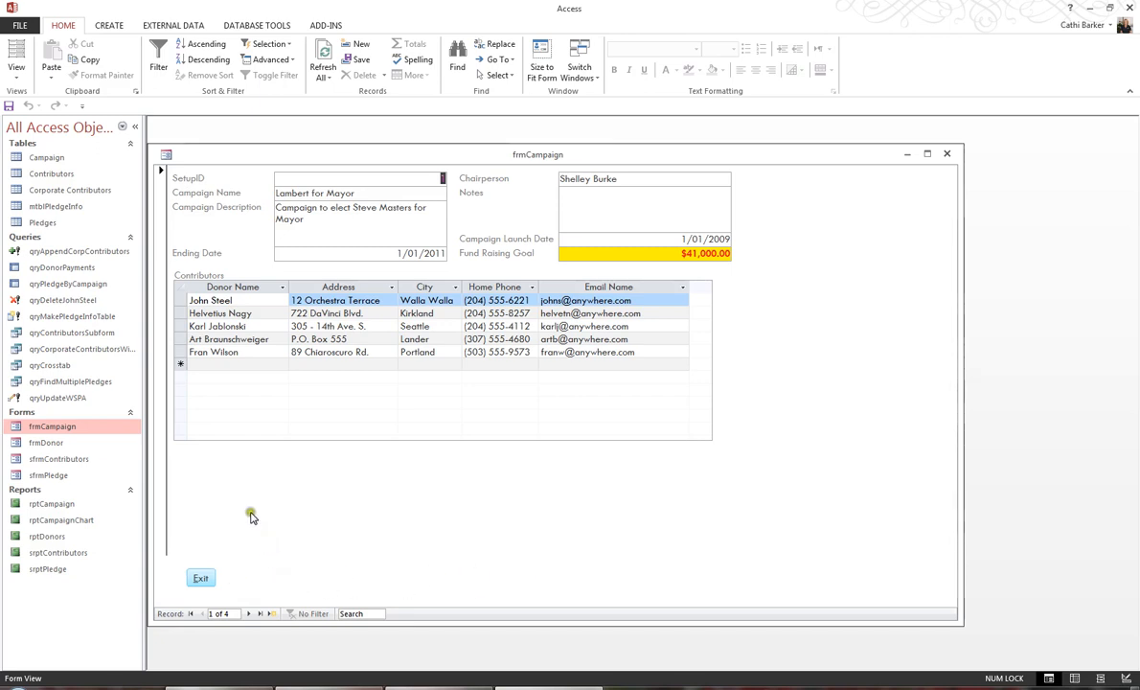
pyautogui.click(16, 76)
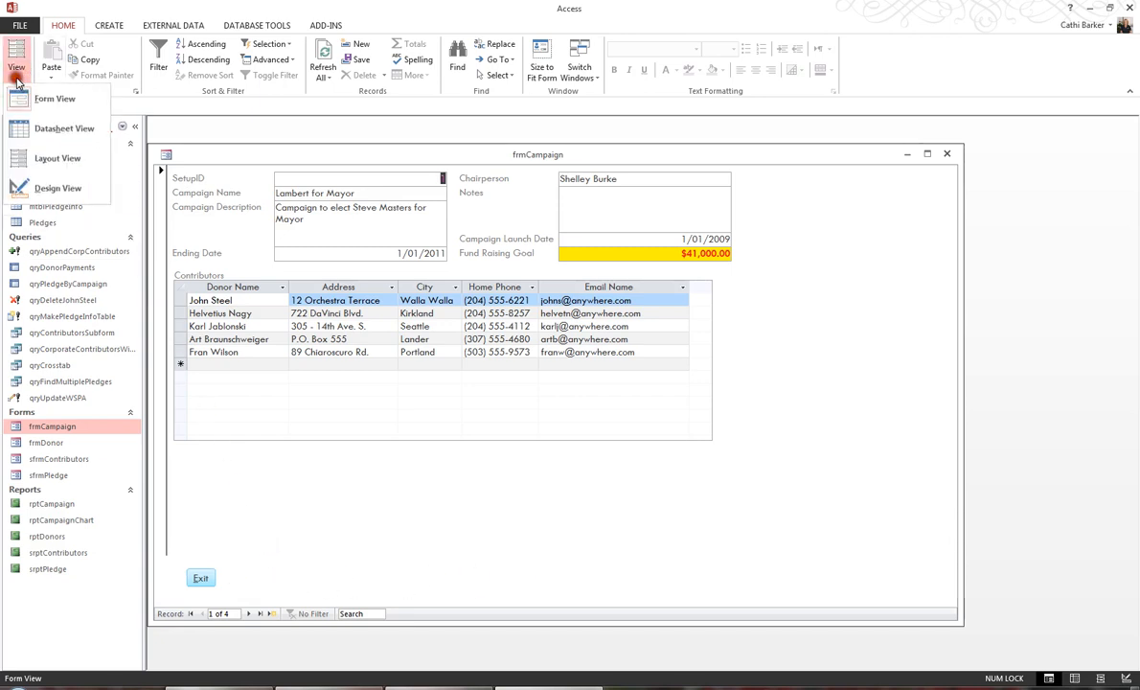
pyautogui.click(57, 185)
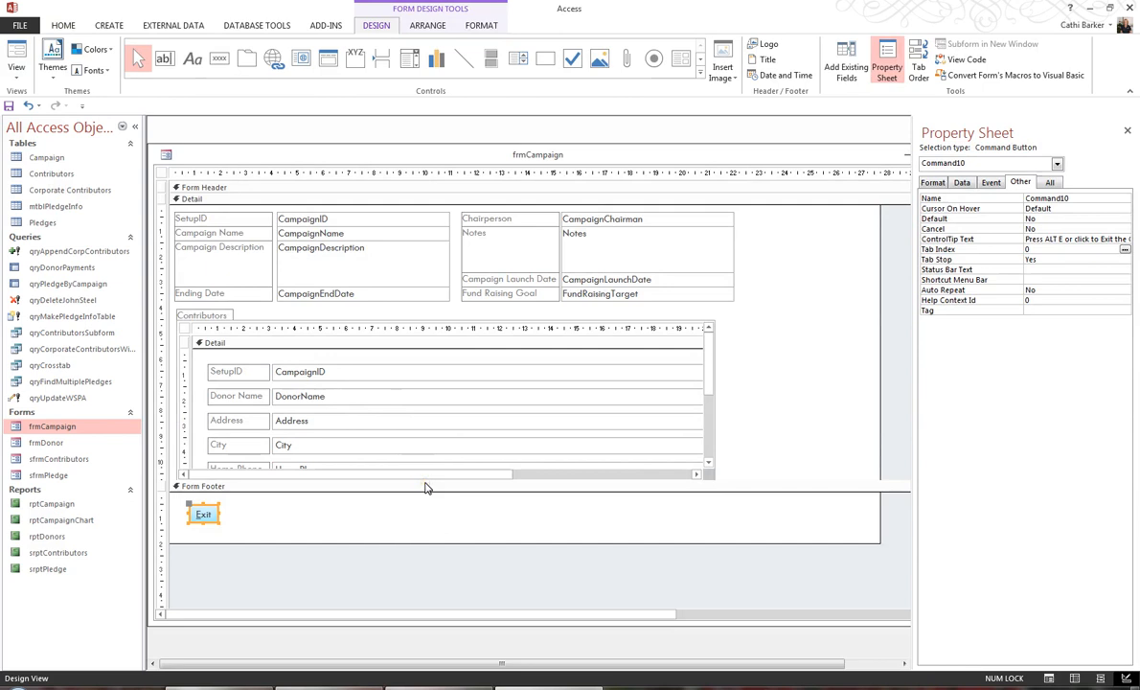
# - Add a footer command button beside Exit with the Record Operations action Add New Record and the text &Add Record
pyautogui.click(217, 59)
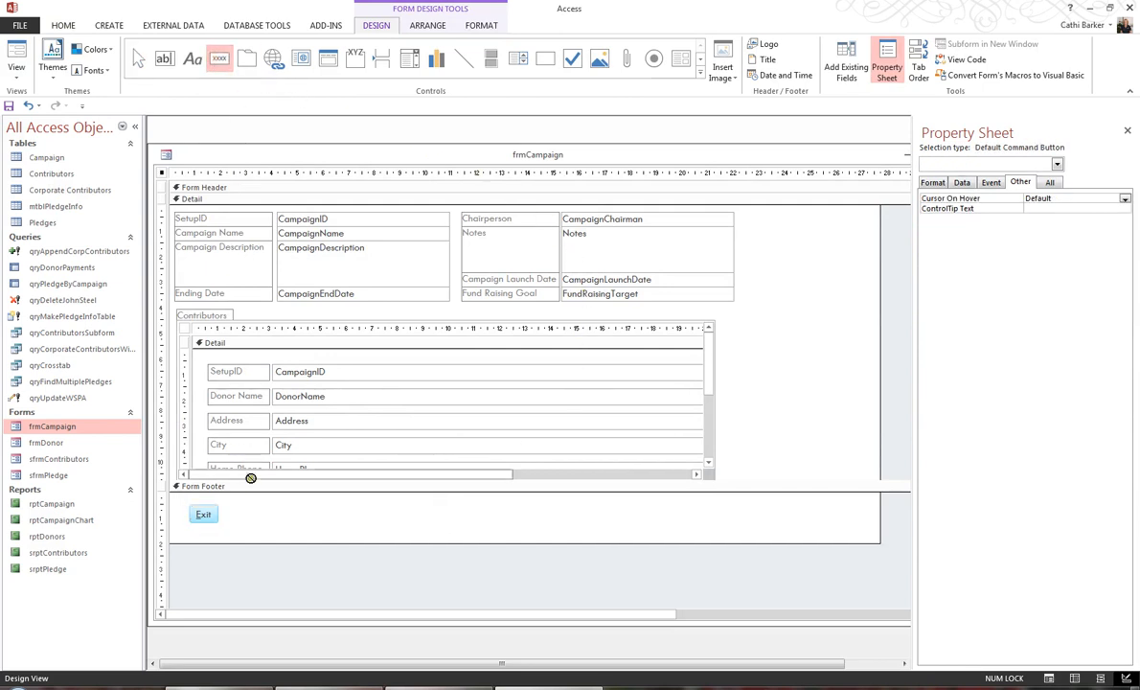
pyautogui.click(248, 508)
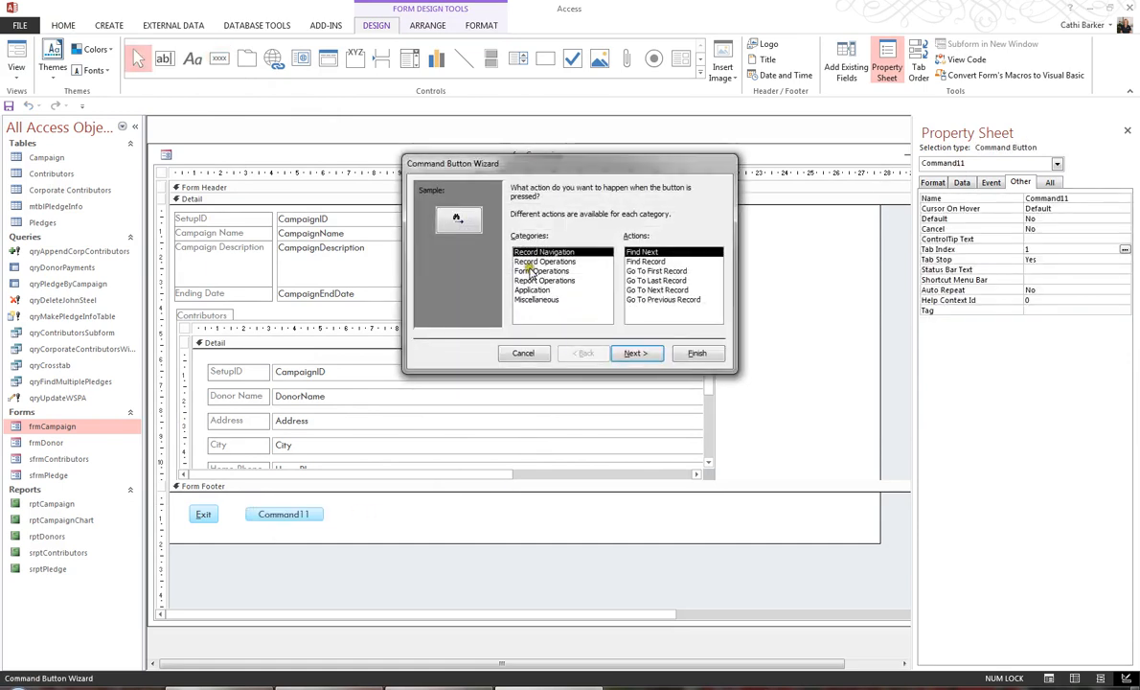
pyautogui.click(532, 262)
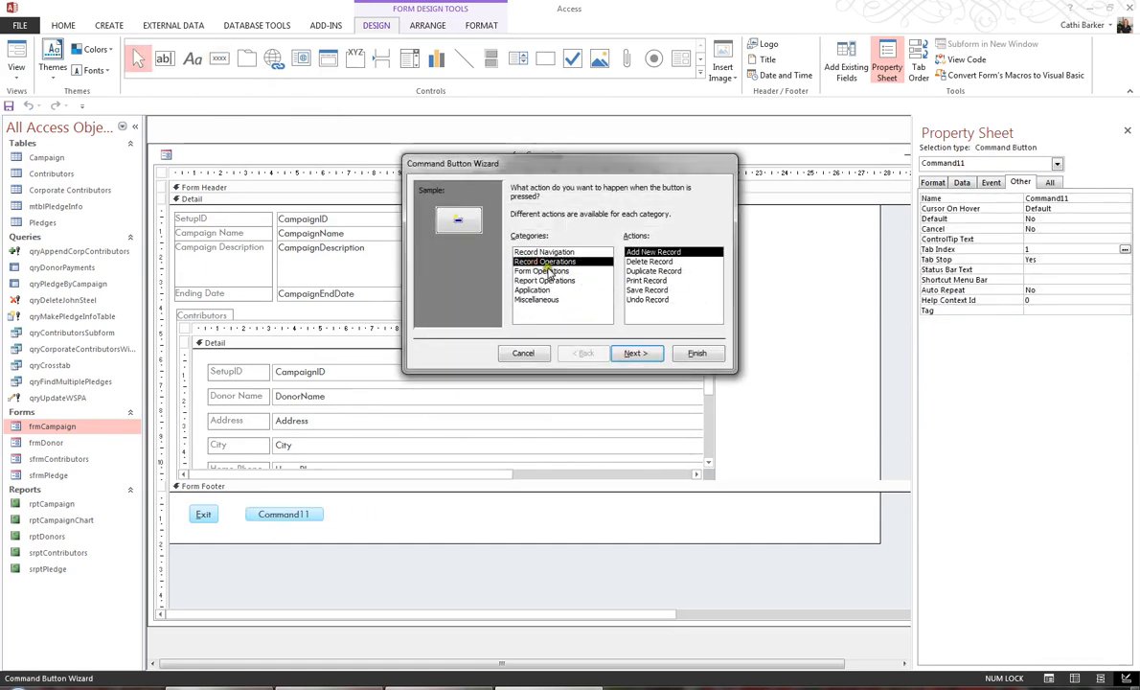
pyautogui.click(644, 358)
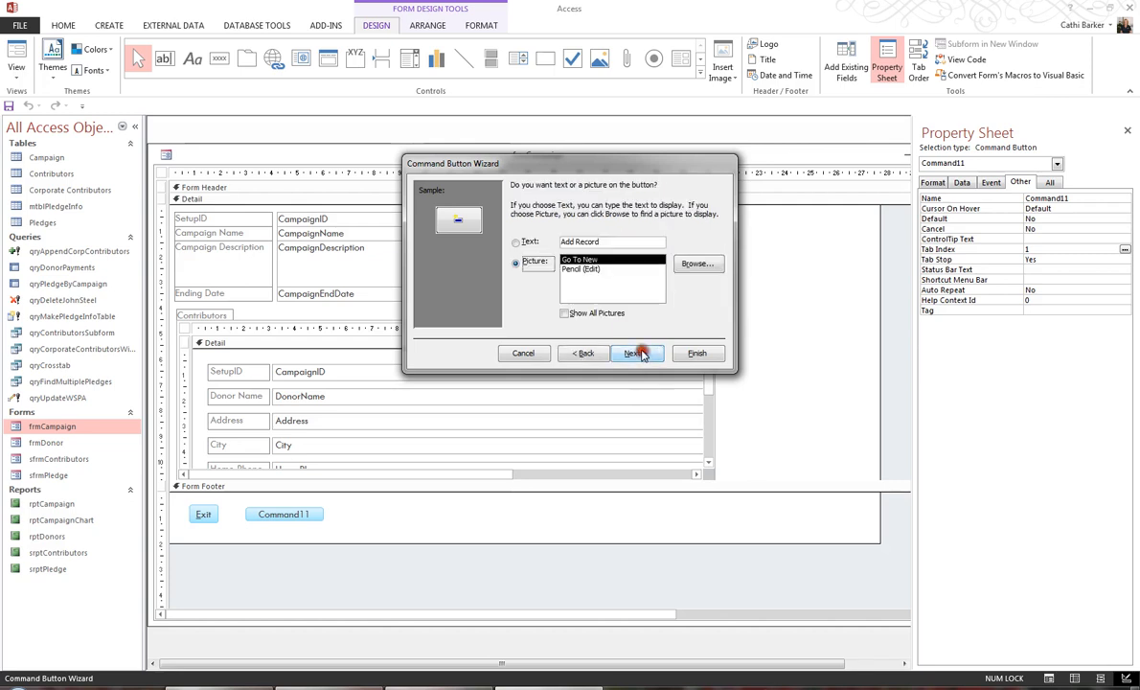
pyautogui.click(564, 241)
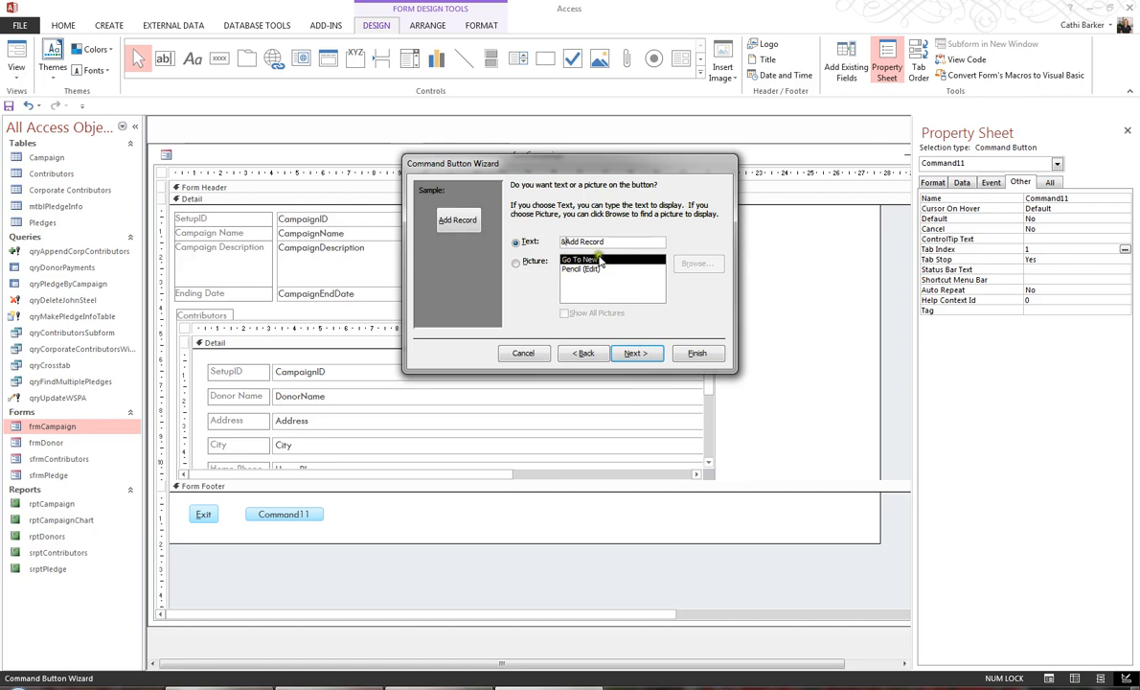
pyautogui.click(697, 354)
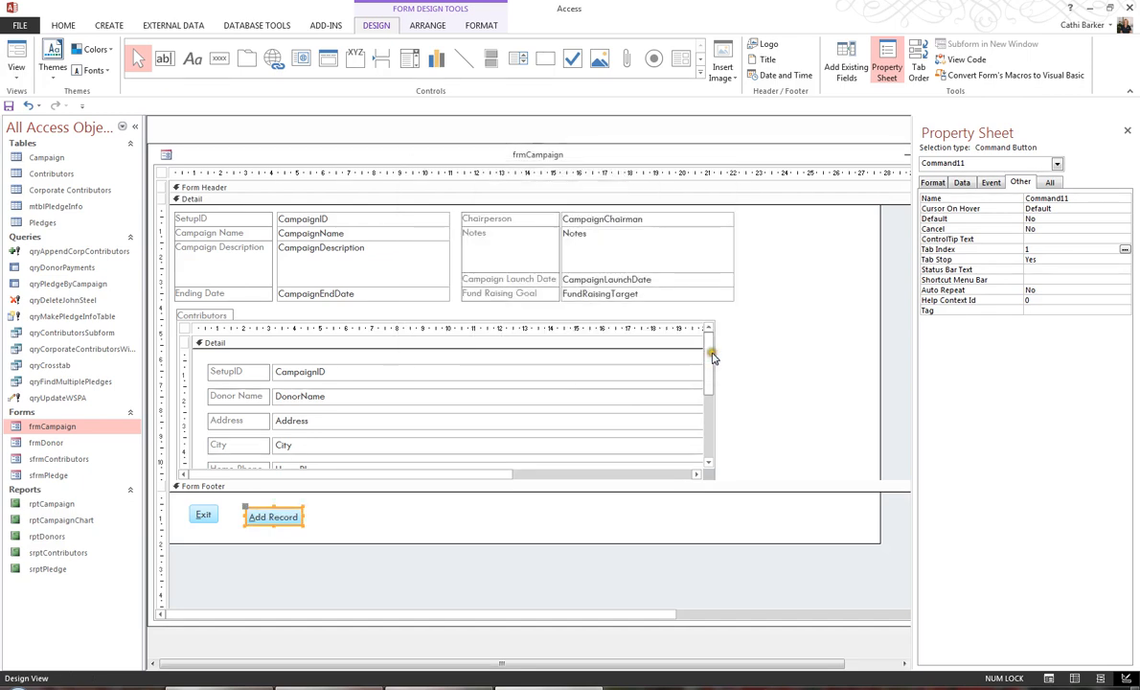
# - Set the Add Record button's ControlTip Text to "Press ALT A or click this button to Add a Record"
pyautogui.click(1037, 240)
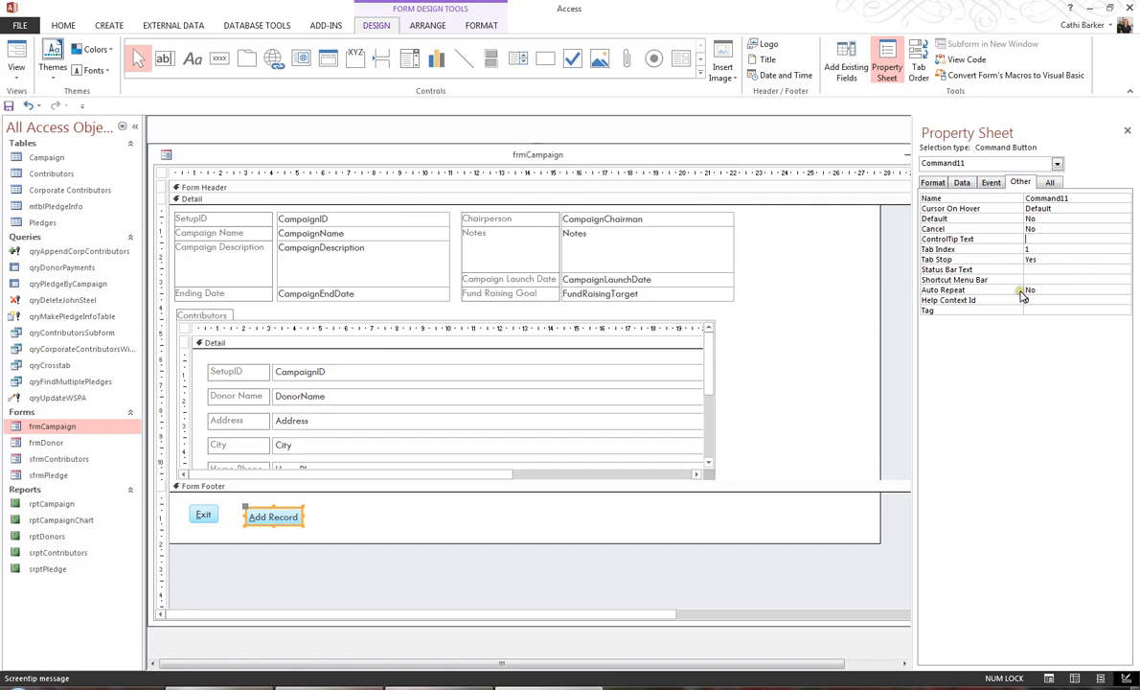
pyautogui.write('Press ALT A or click this ')
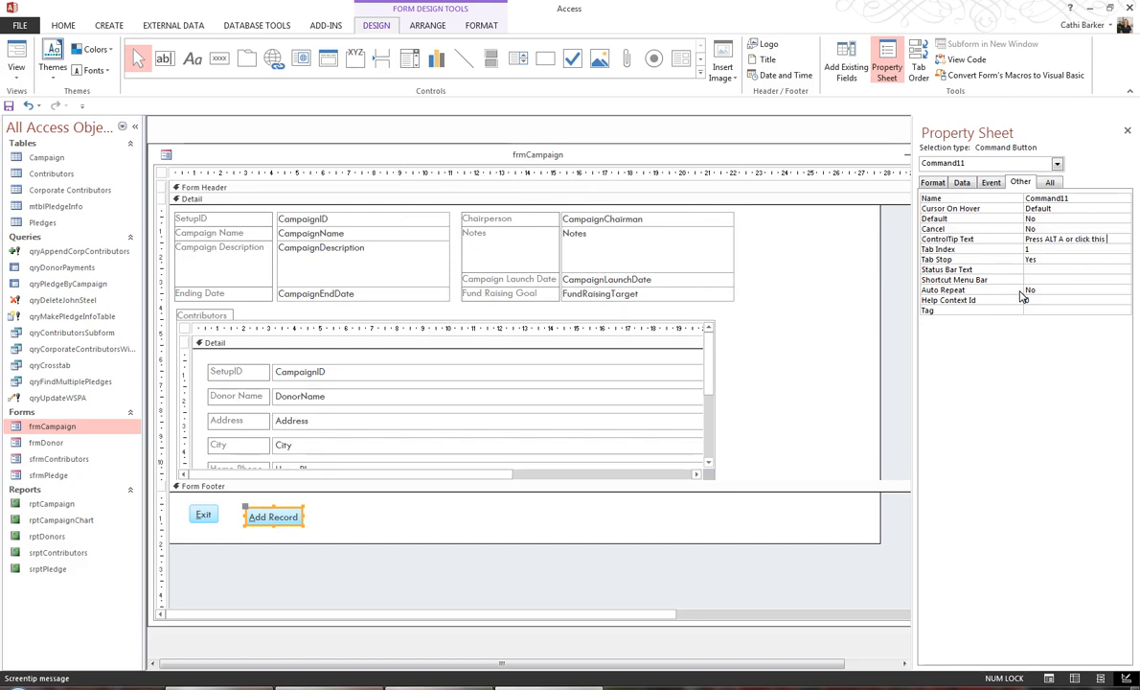
pyautogui.write('button to Add a Record')
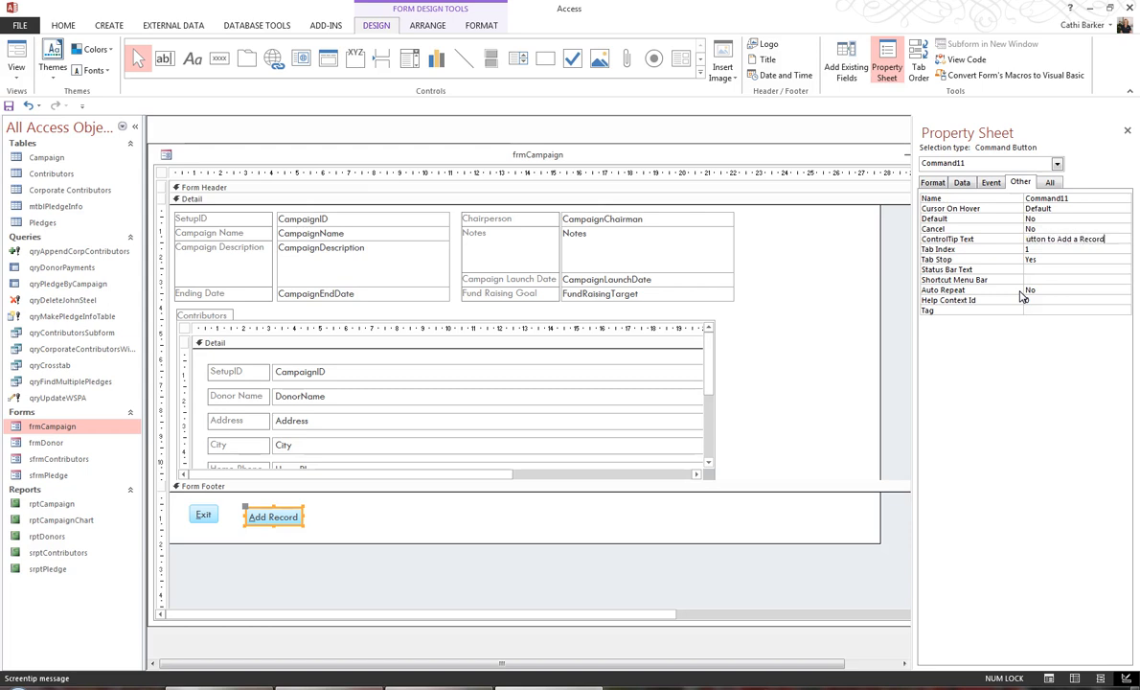
pyautogui.press('Return')
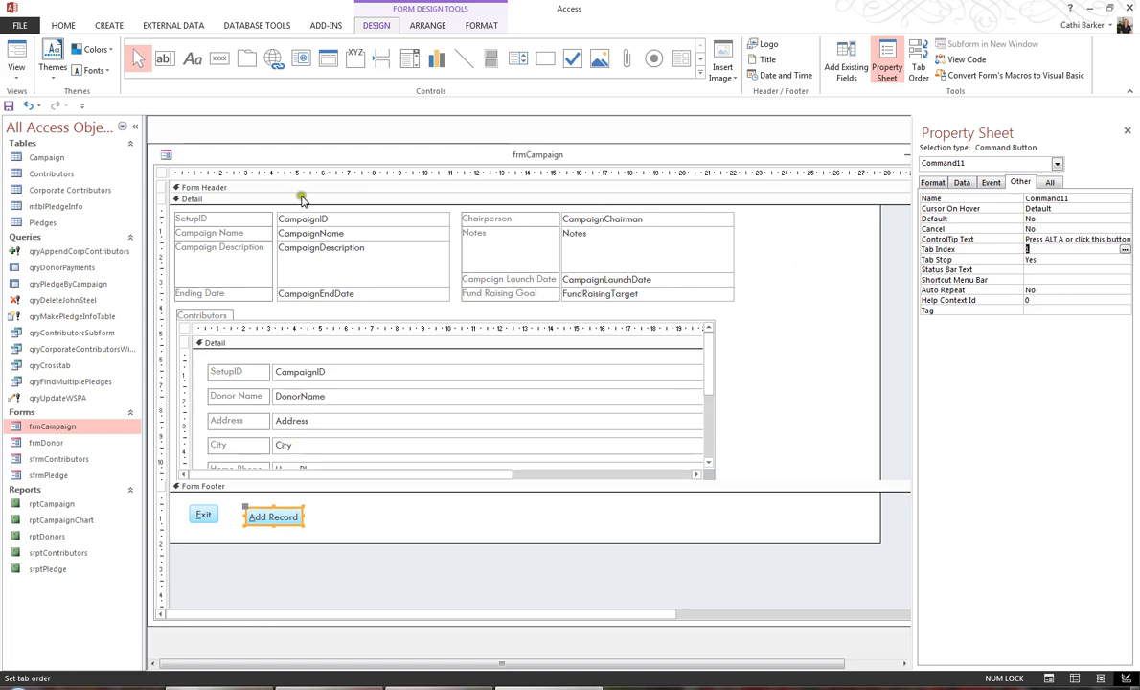
# - Add a footer command button beside Add Record with the Record Operations action Delete Record and the text &Delete Record
pyautogui.click(221, 64)
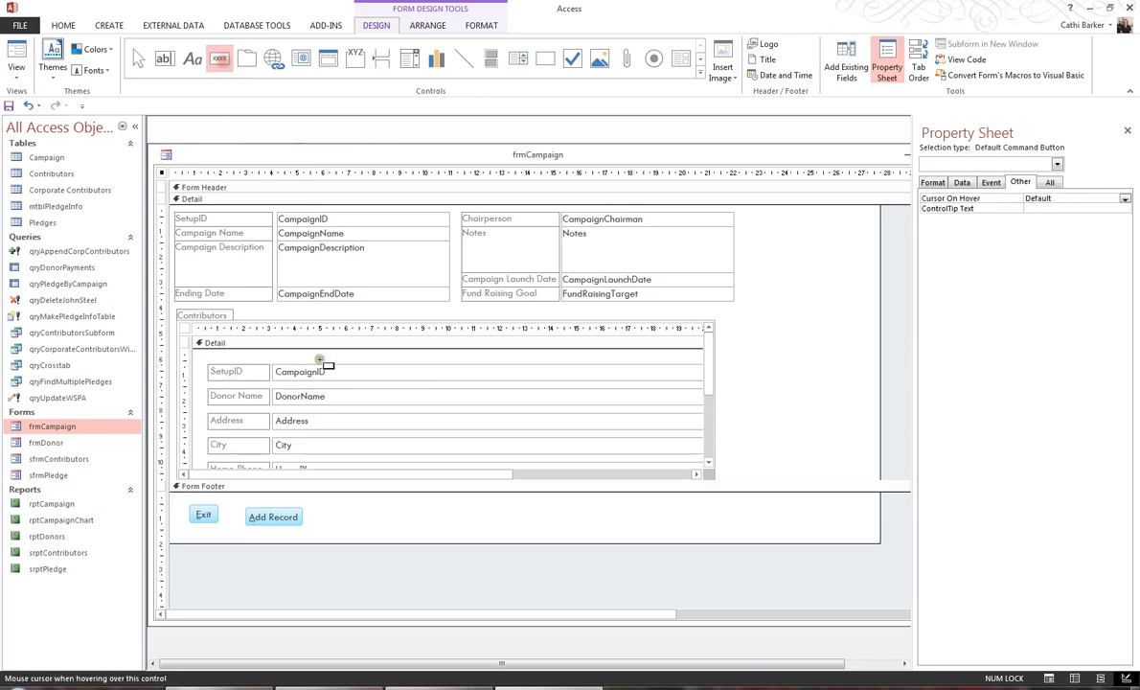
pyautogui.click(328, 510)
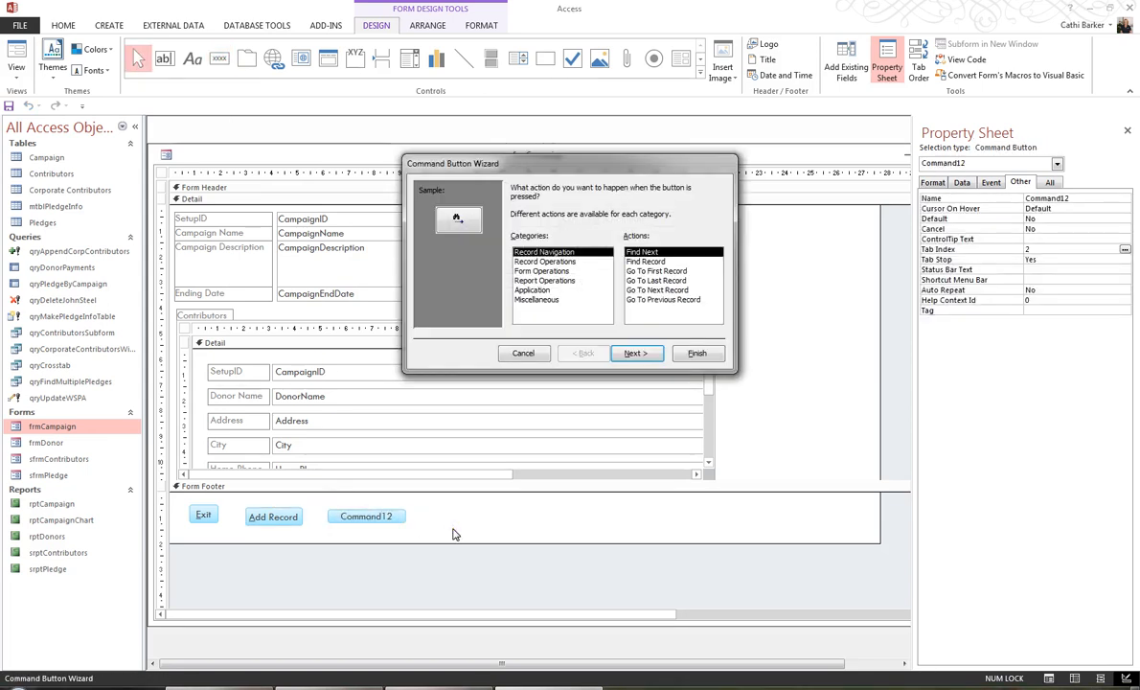
pyautogui.click(544, 262)
pyautogui.click(639, 262)
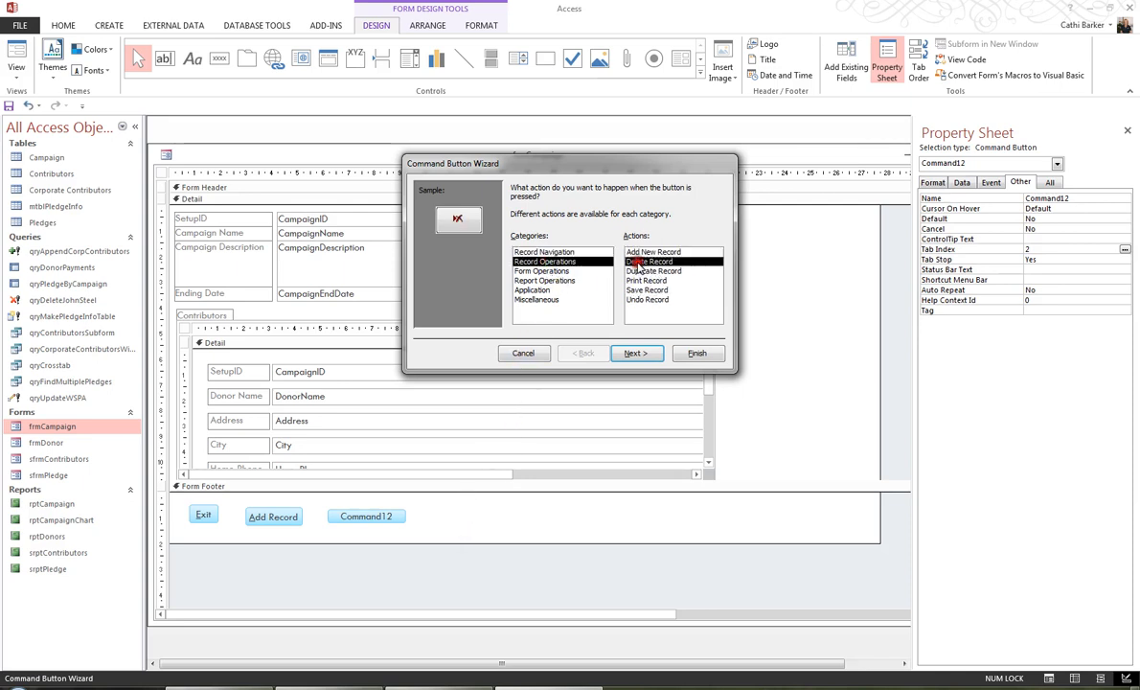
pyautogui.click(644, 355)
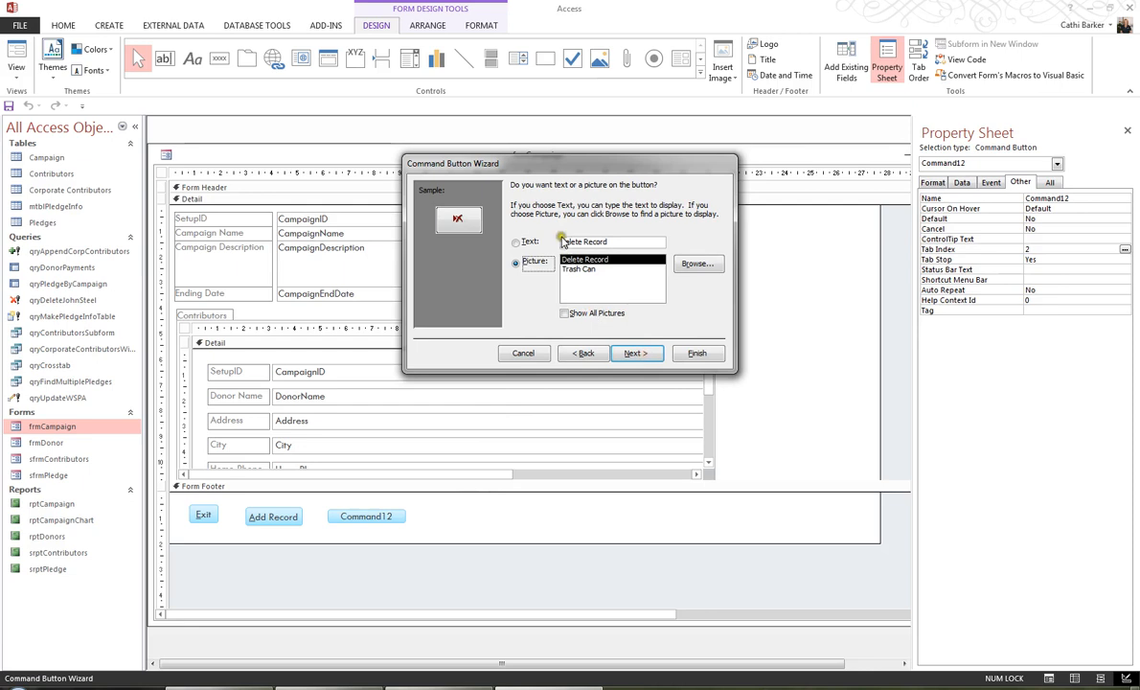
pyautogui.click(617, 243)
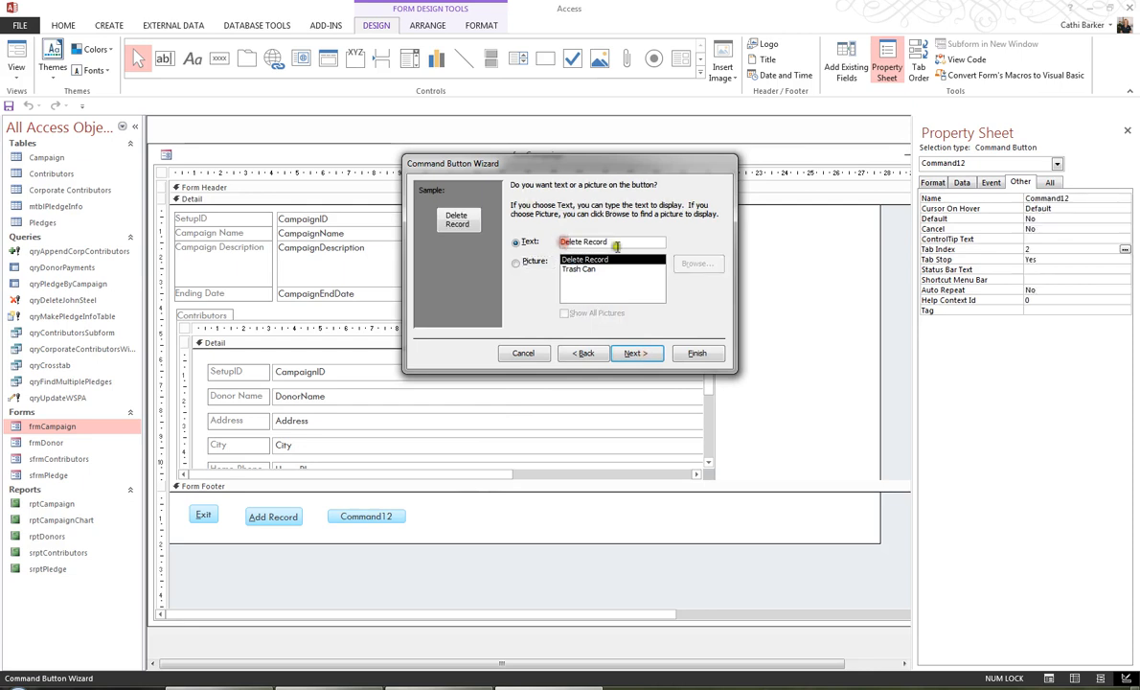
pyautogui.press('Home')
pyautogui.write('&')
pyautogui.click(696, 352)
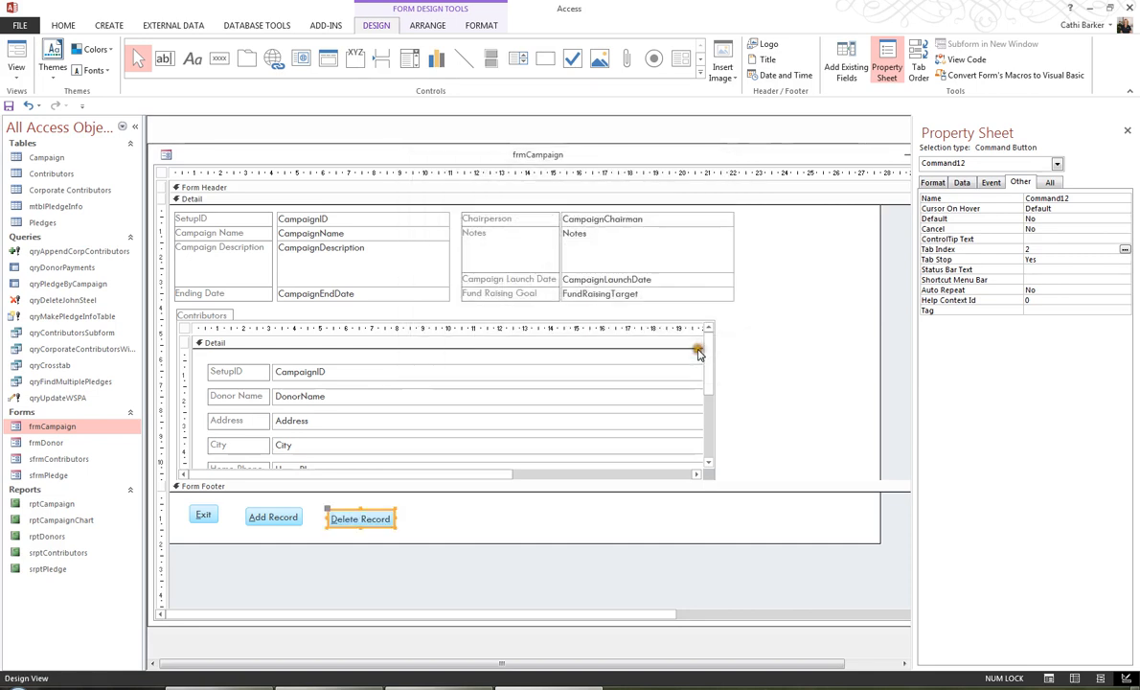
# - Set the Delete Record button's ControlTip Text to "Press ALD D or Click this button to delete this record"
pyautogui.click(1042, 240)
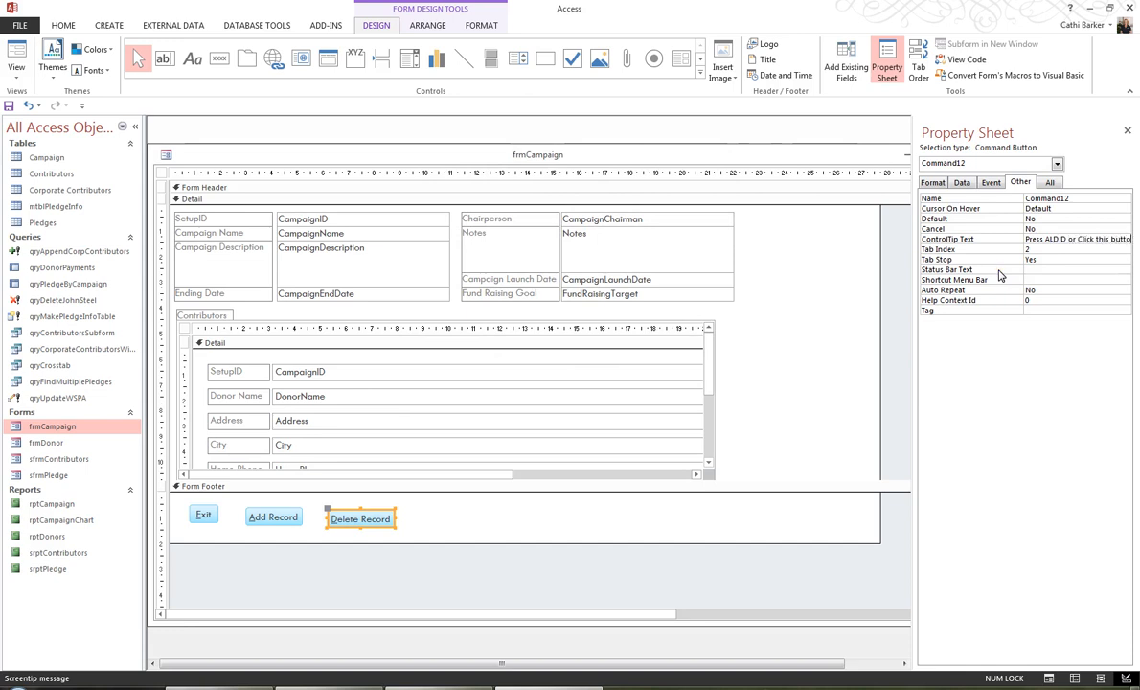
pyautogui.write('n to delete this record')
pyautogui.press('Return')
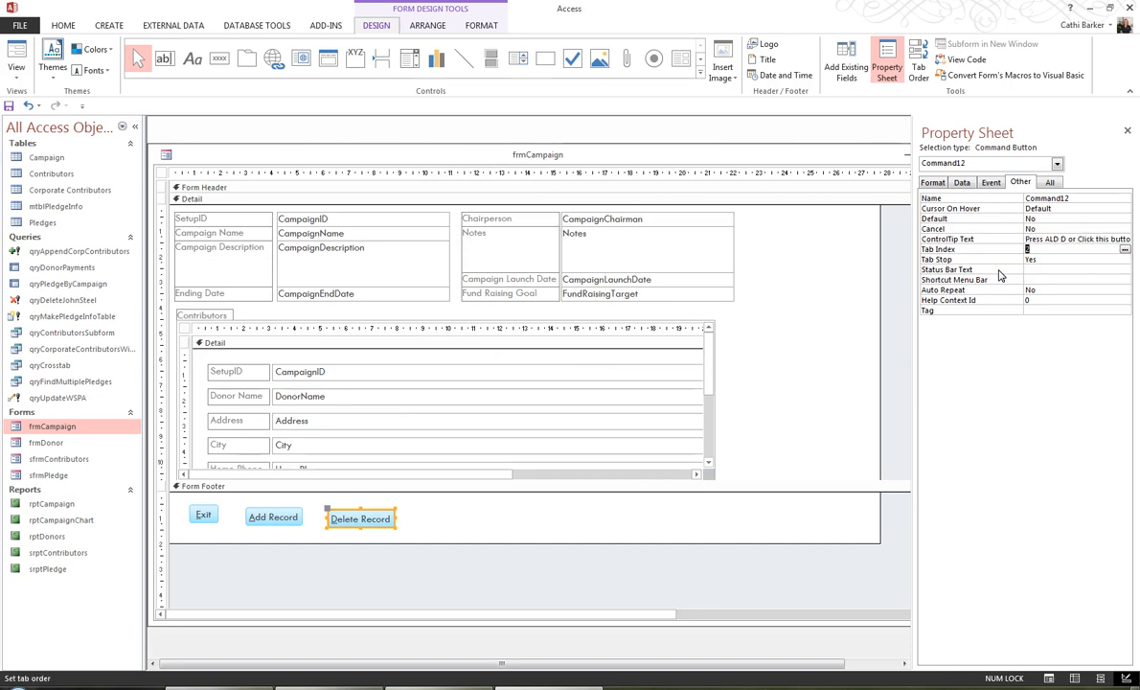
# - Add a footer command button beside Delete Record with the Record Operations action Save Record and the text &Save Record
pyautogui.click(218, 59)
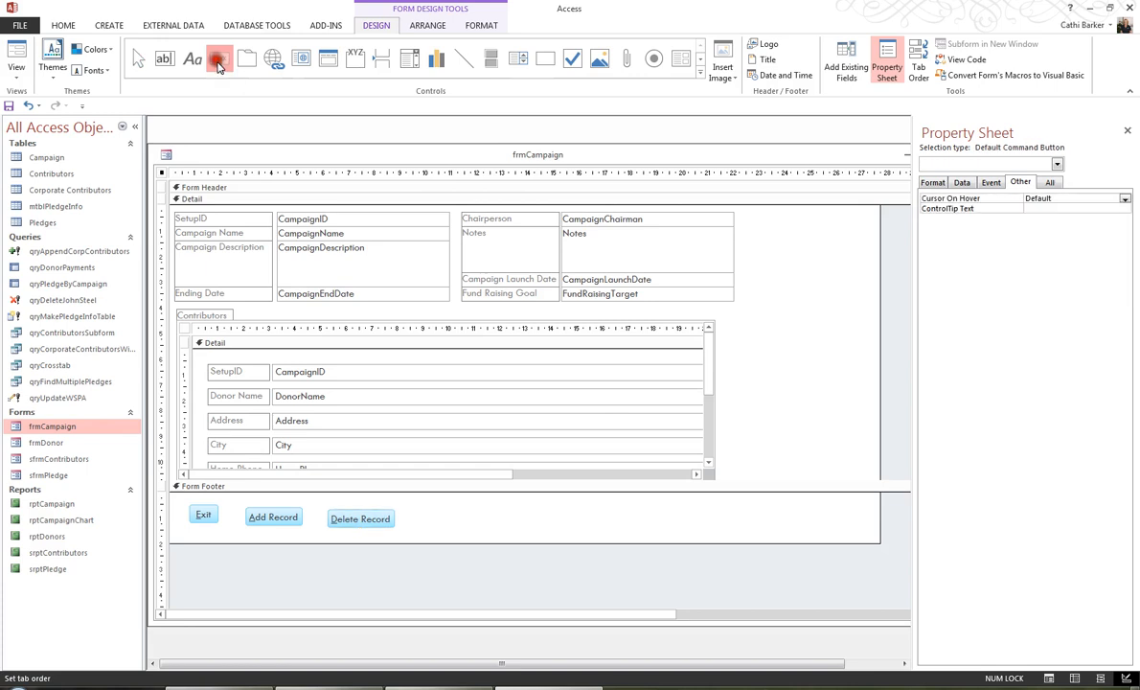
pyautogui.click(419, 509)
pyautogui.click(508, 261)
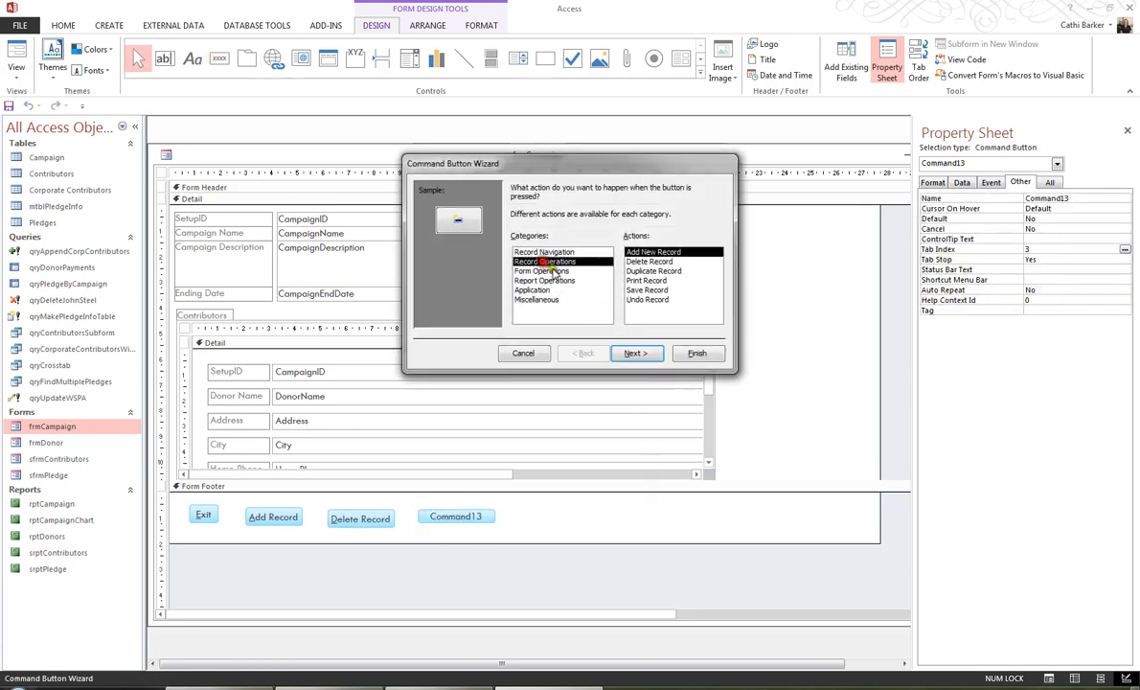
pyautogui.click(648, 290)
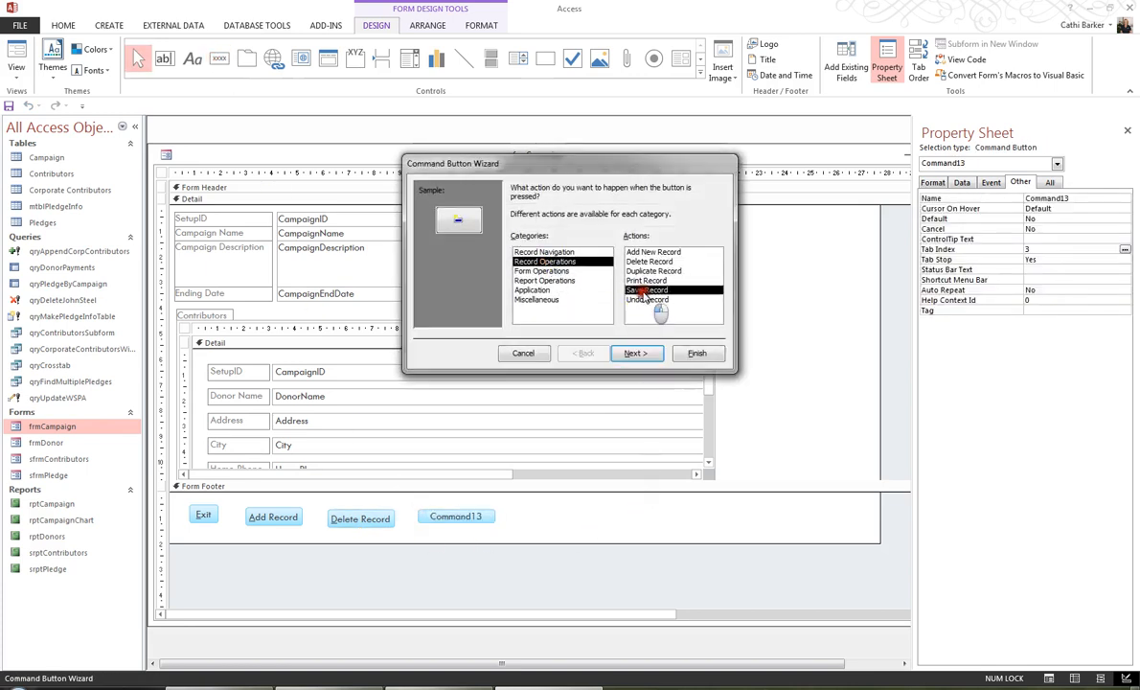
pyautogui.click(640, 354)
pyautogui.click(518, 242)
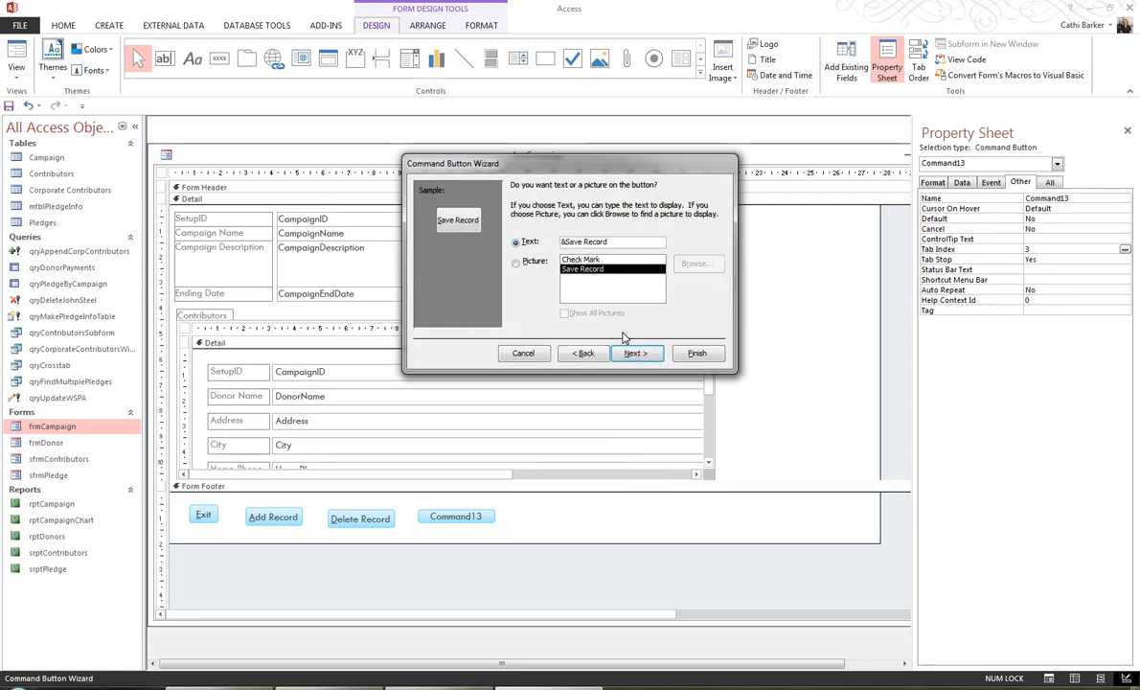
pyautogui.click(695, 353)
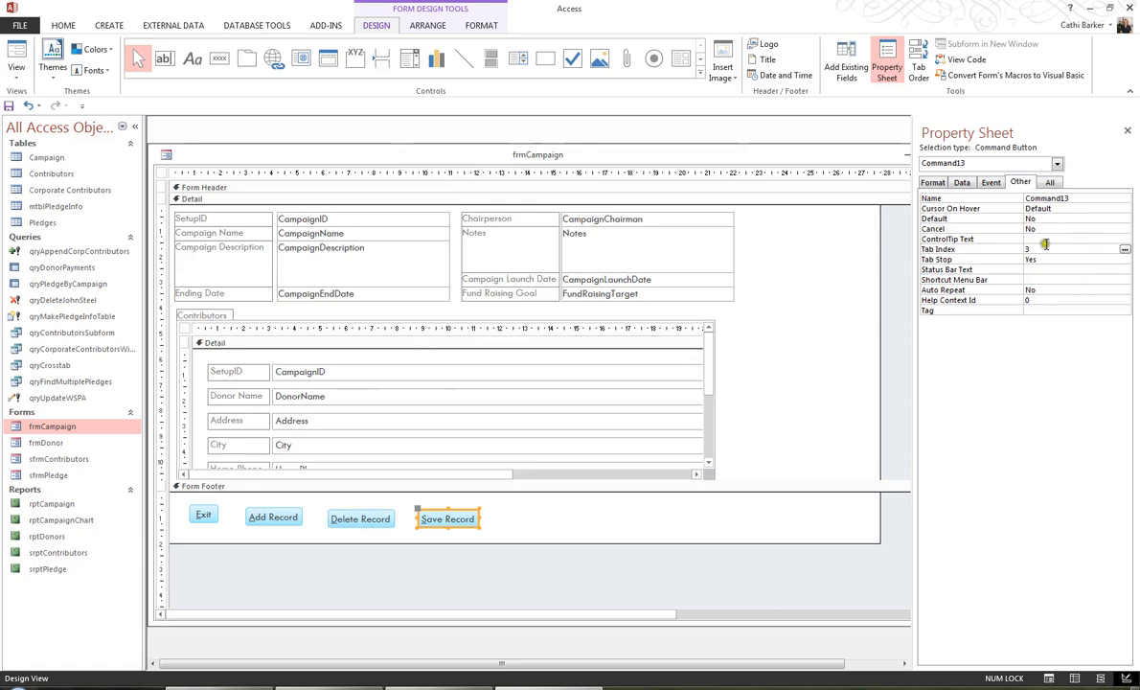
# - Set the Save Record button's ControlTip Text to "Press ALT S or click this button to save this record"
pyautogui.click(1036, 246)
pyautogui.click(1036, 237)
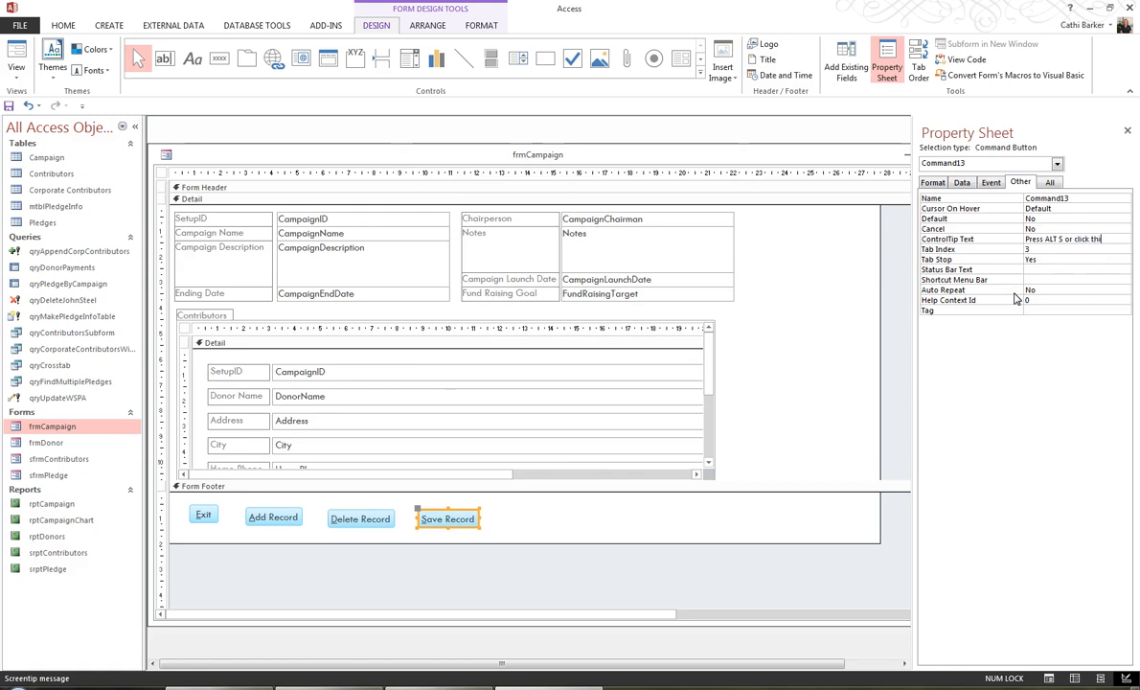
pyautogui.write('Press ALT S or click this button to save t')
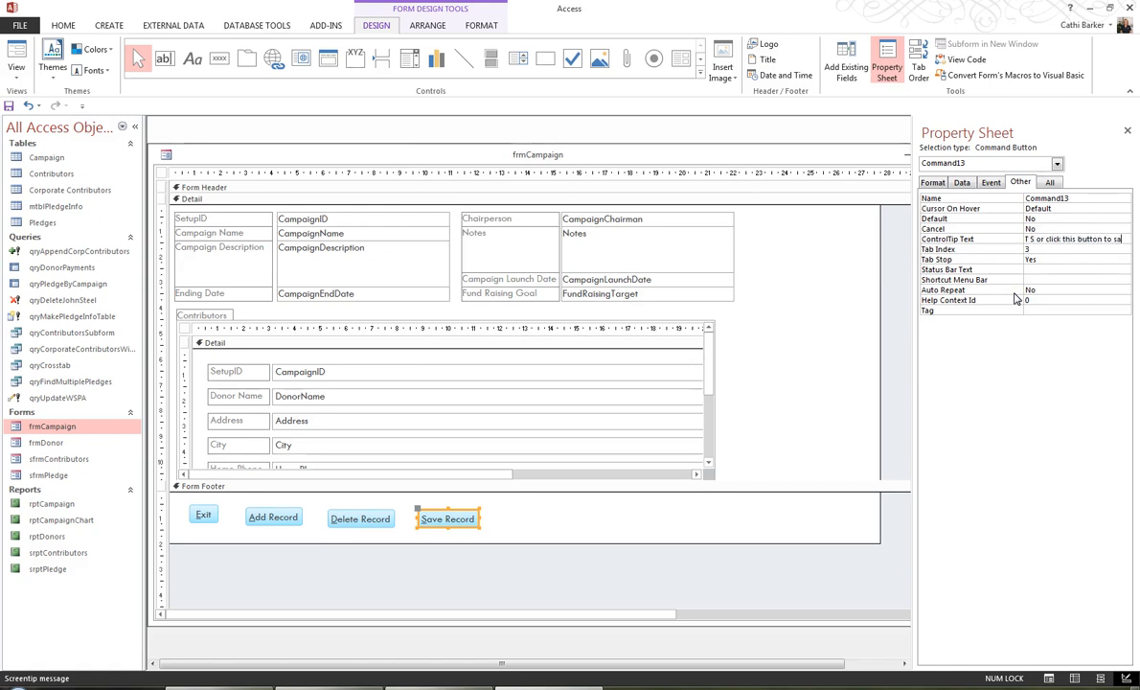
pyautogui.write('his record')
pyautogui.press('Tab')
# - Select all four footer buttons and size them to the widest one
pyautogui.moveTo(515, 525); pyautogui.dragTo(204, 512)
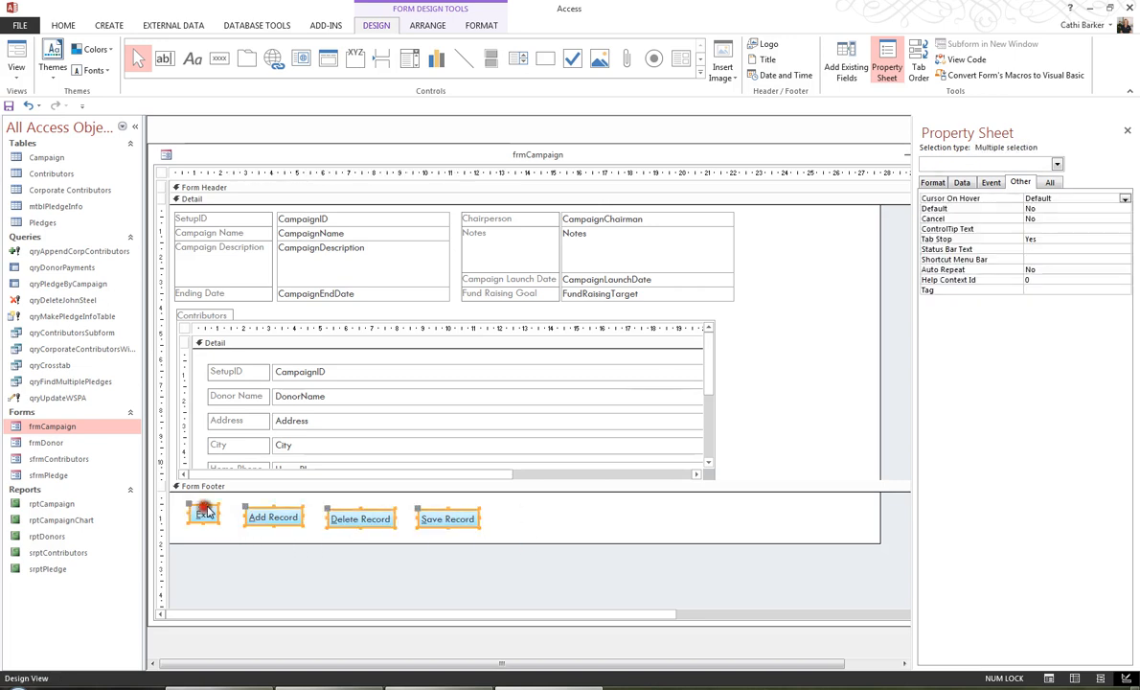
pyautogui.click(417, 24)
pyautogui.click(648, 72)
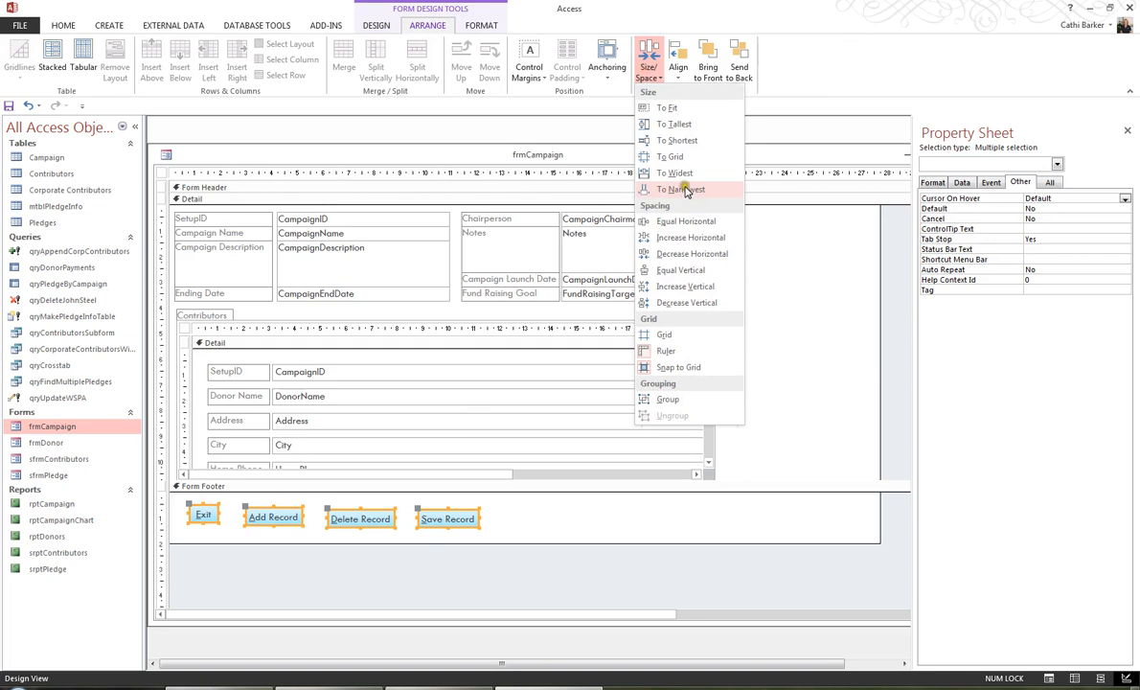
pyautogui.click(682, 173)
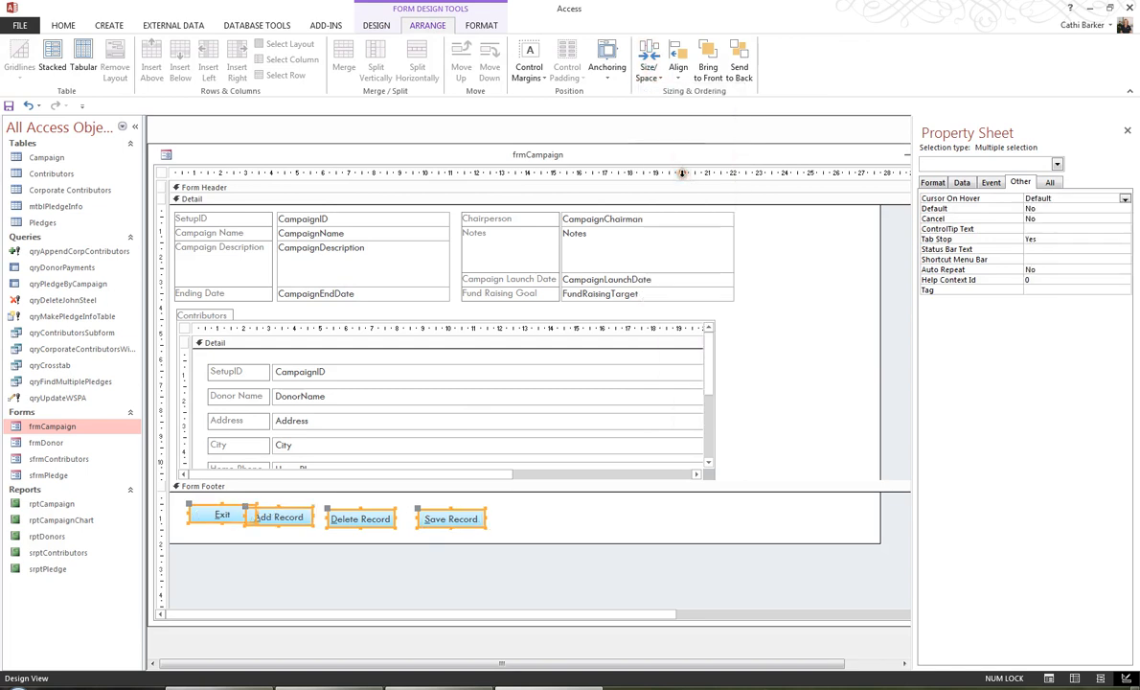
# - Space the four footer buttons equally in the horizontal direction and align their top edges
pyautogui.click(677, 69)
pyautogui.click(648, 71)
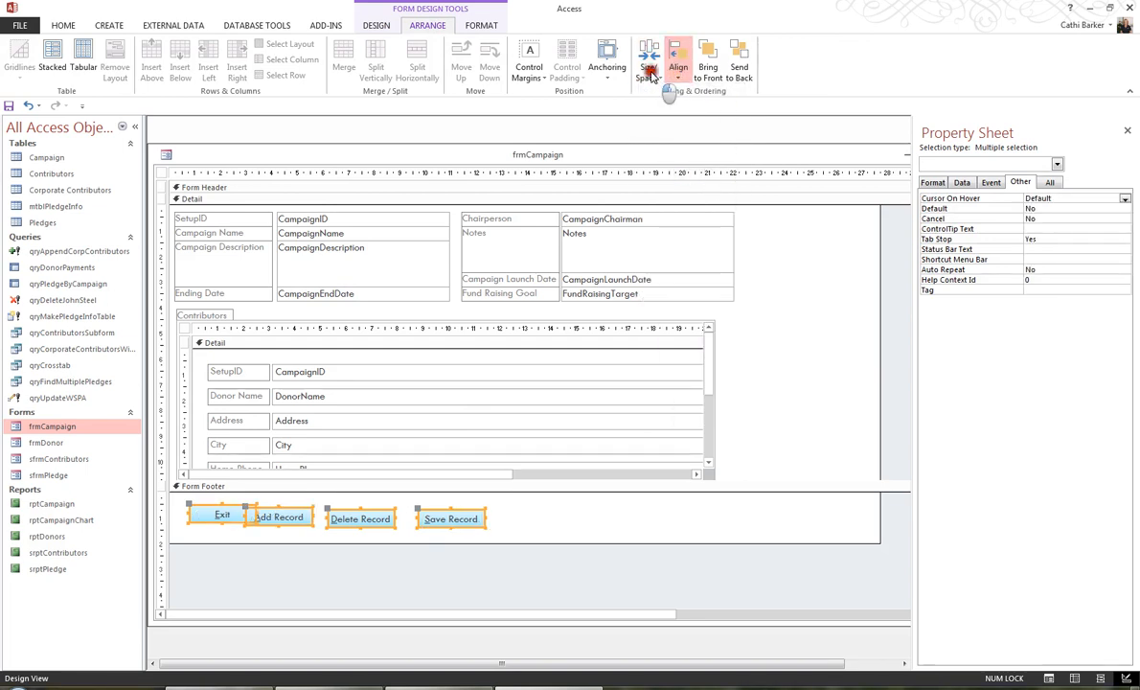
pyautogui.click(647, 72)
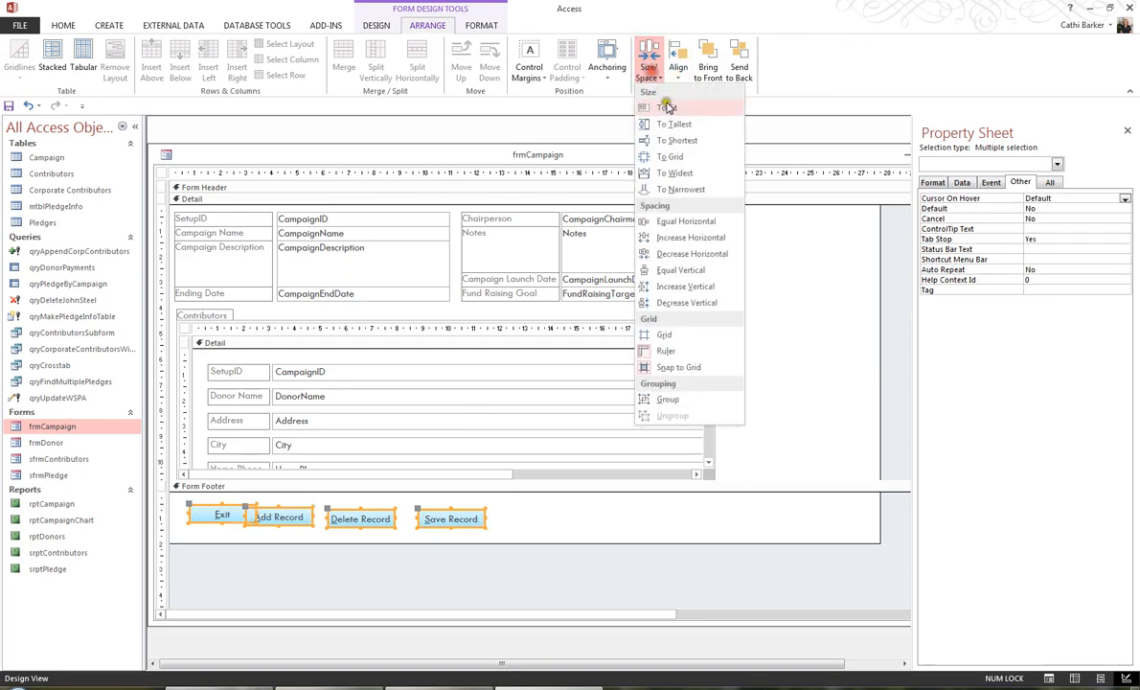
pyautogui.click(696, 223)
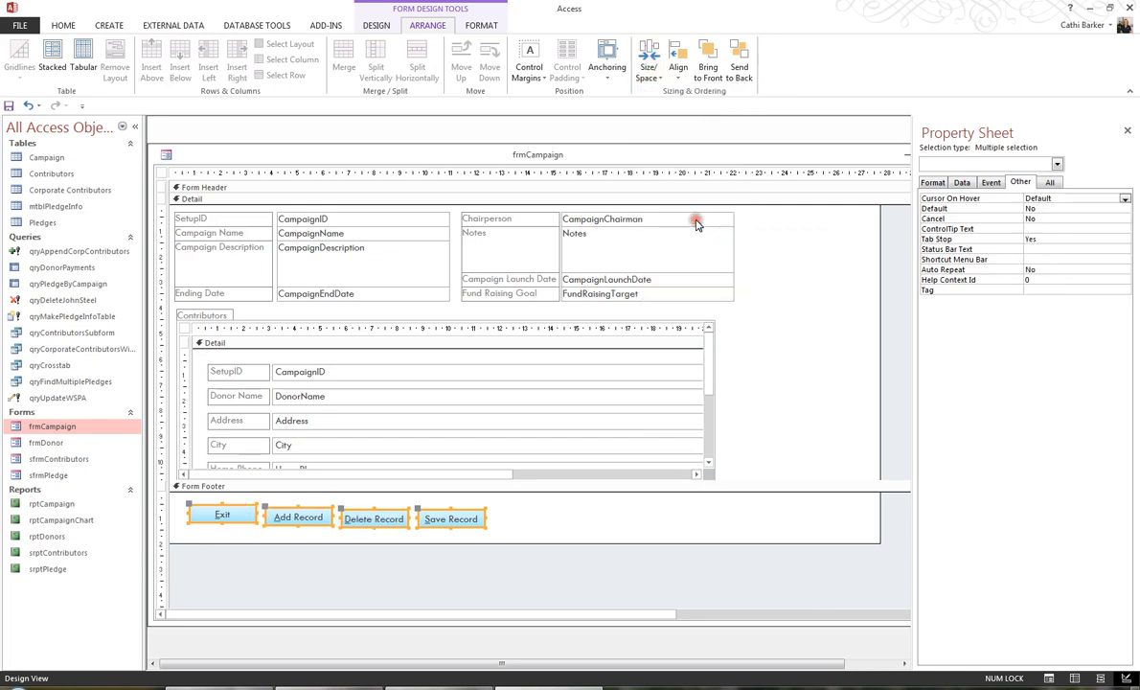
pyautogui.click(677, 69)
pyautogui.click(709, 142)
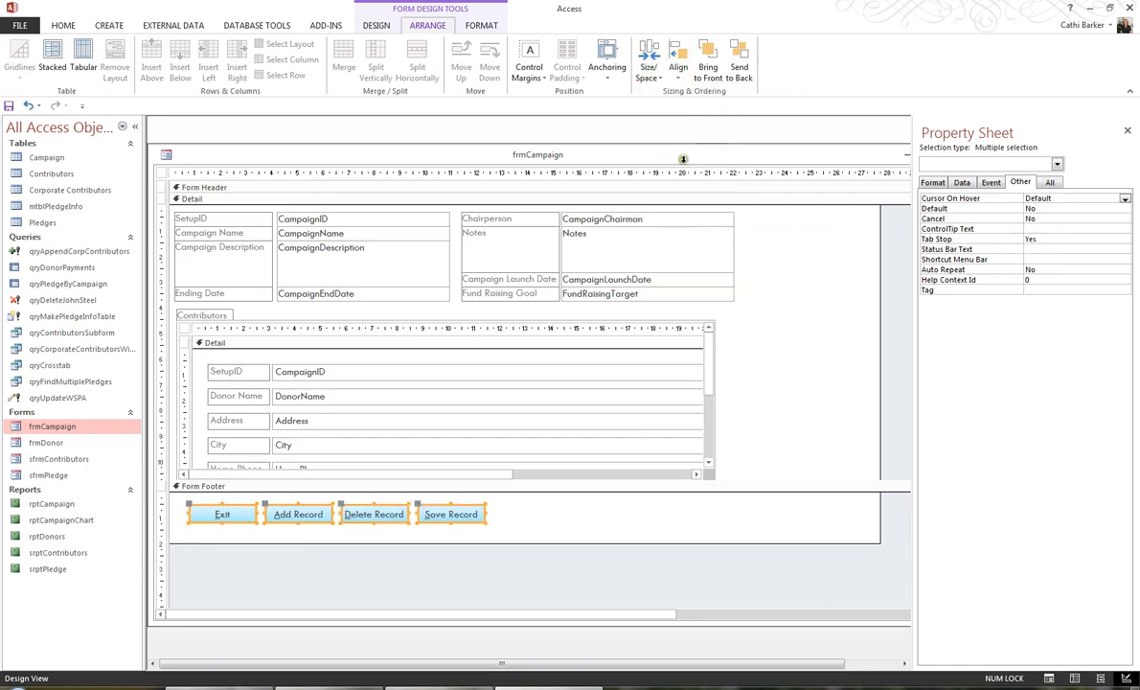
# - Check the four footer buttons in Form View and close frmCampaign
pyautogui.click(63, 26)
pyautogui.click(16, 57)
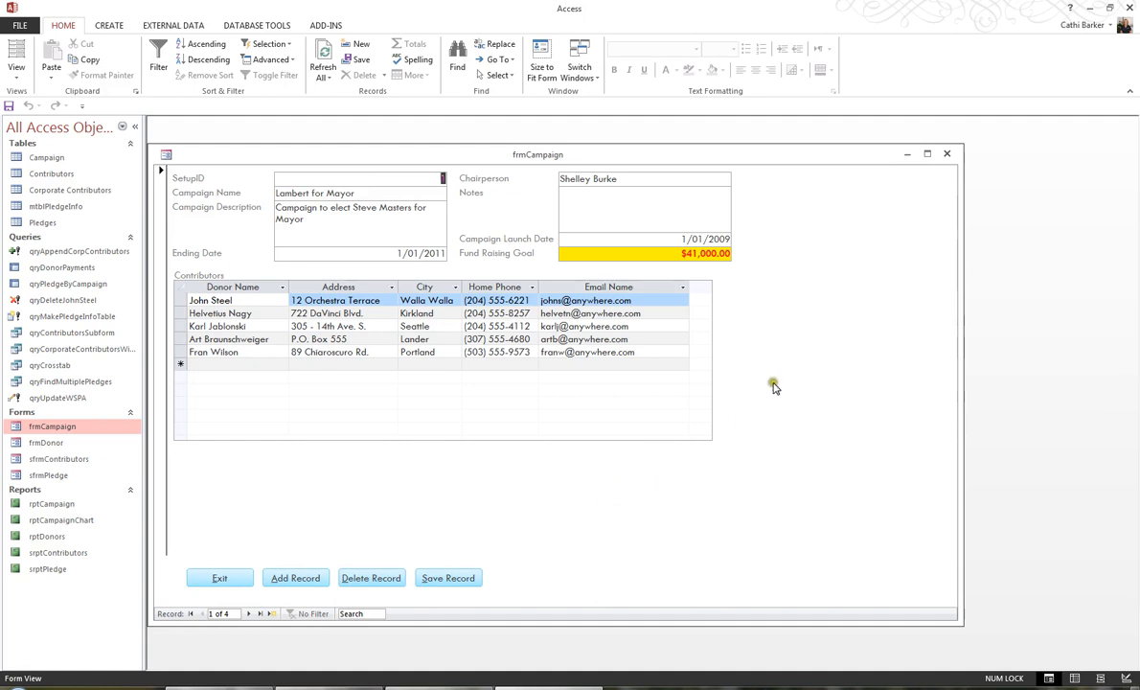
pyautogui.click(947, 154)
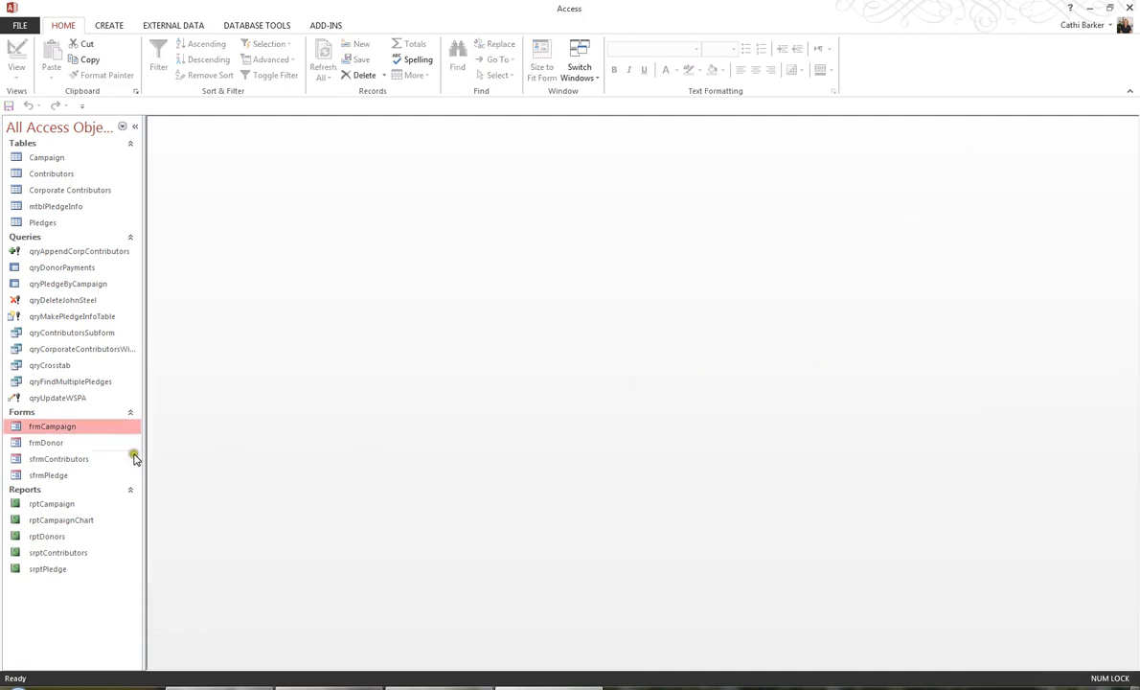
# - Open the frmDonor form in Design View and maximize its window
pyautogui.click(71, 442)
pyautogui.rightClick(102, 447)
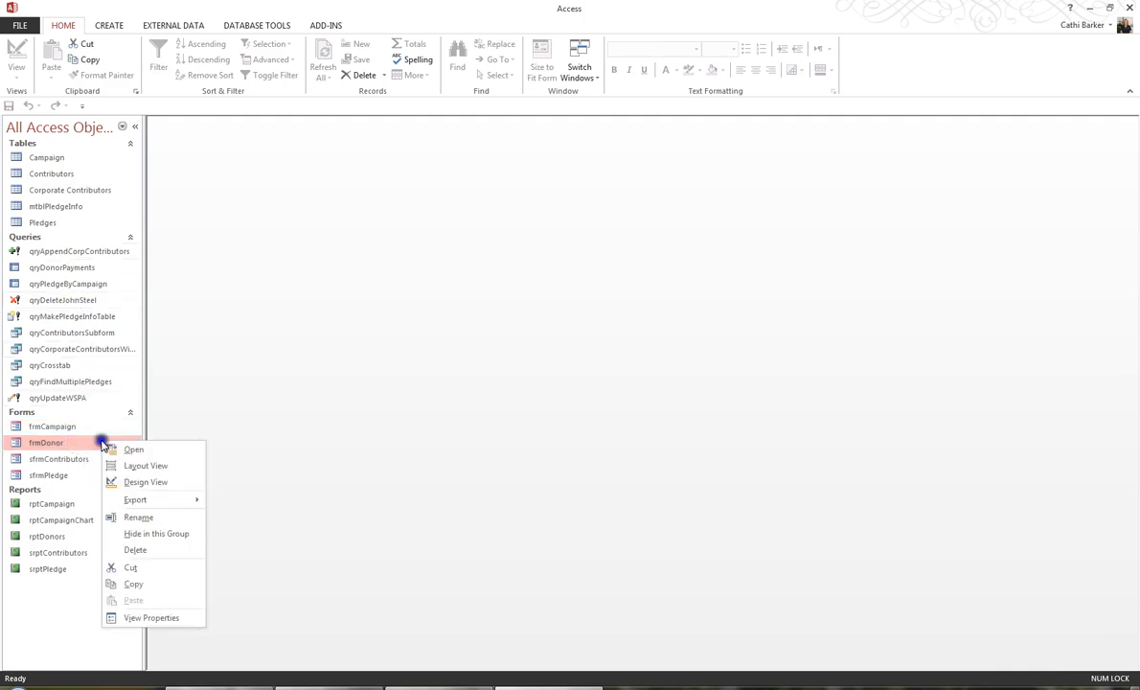
pyautogui.click(161, 478)
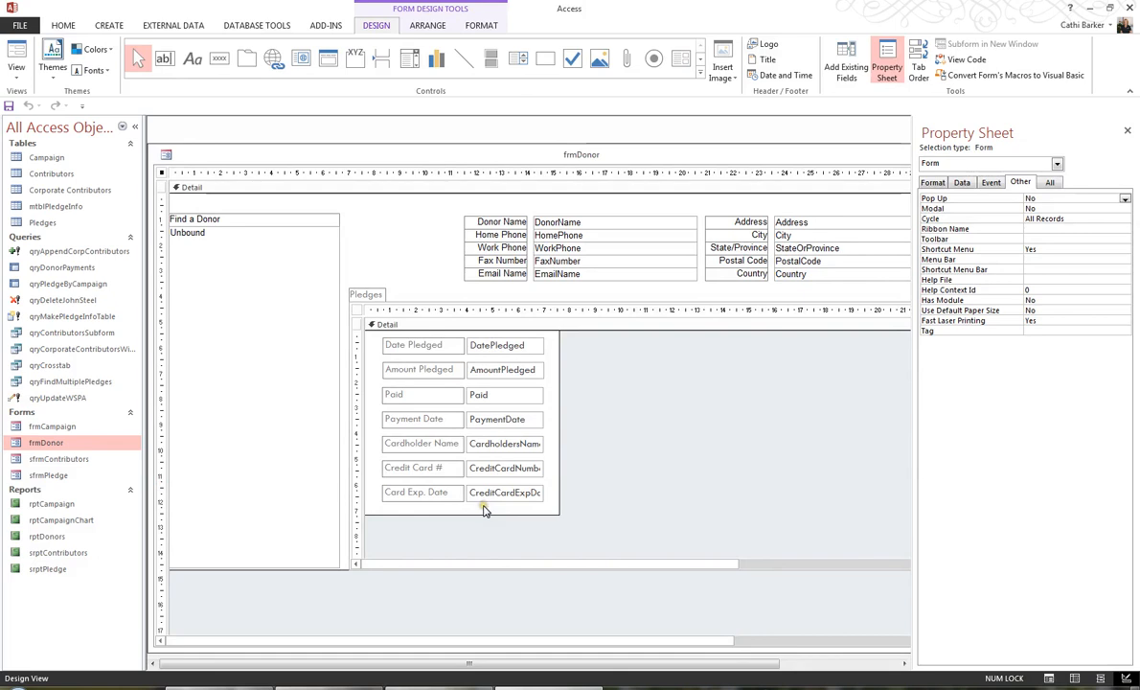
pyautogui.doubleClick(364, 155)
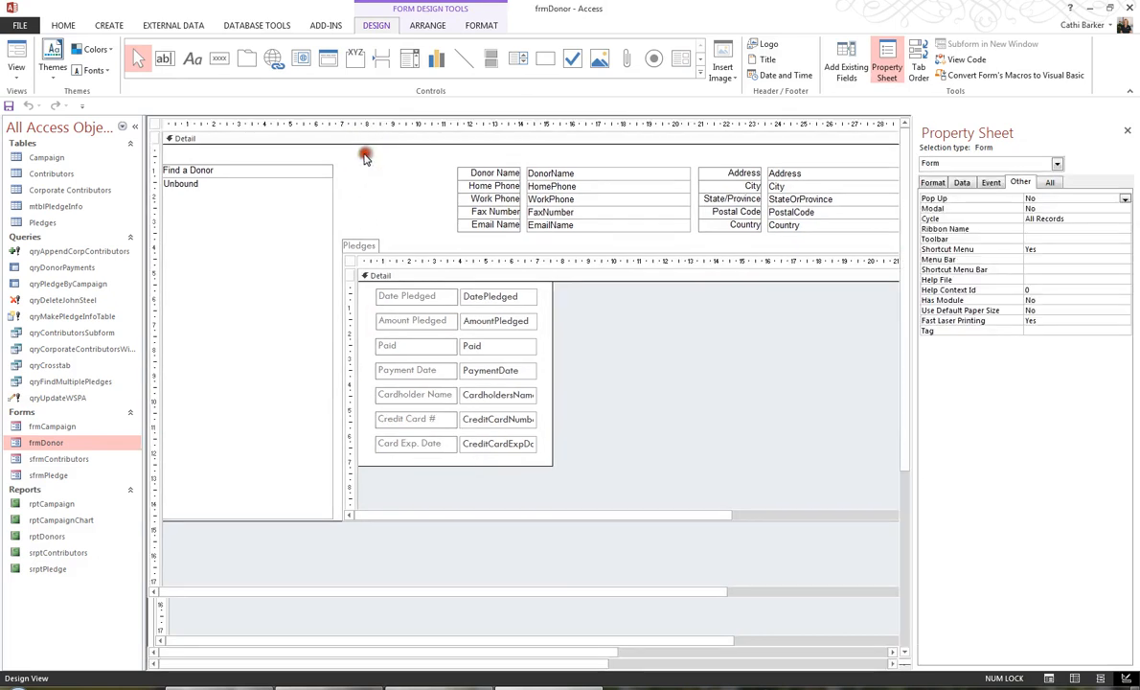
# - Add the Form Header/Footer sections to frmDonor and collapse the Form Header to zero height
pyautogui.click(409, 211)
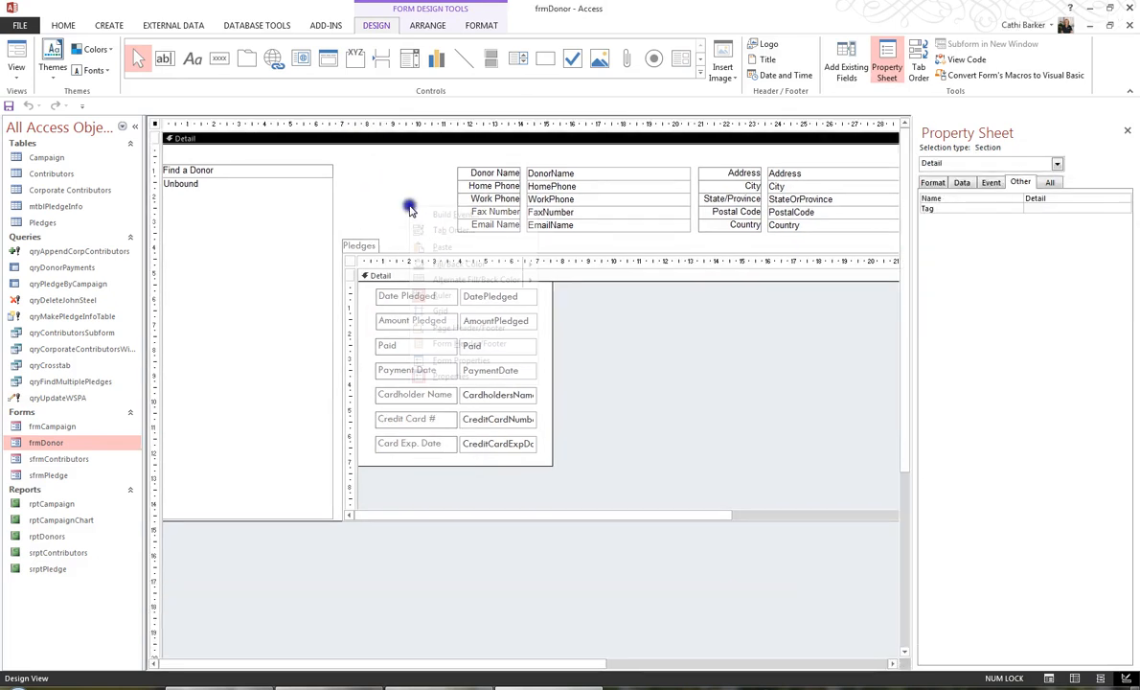
pyautogui.rightClick(411, 210)
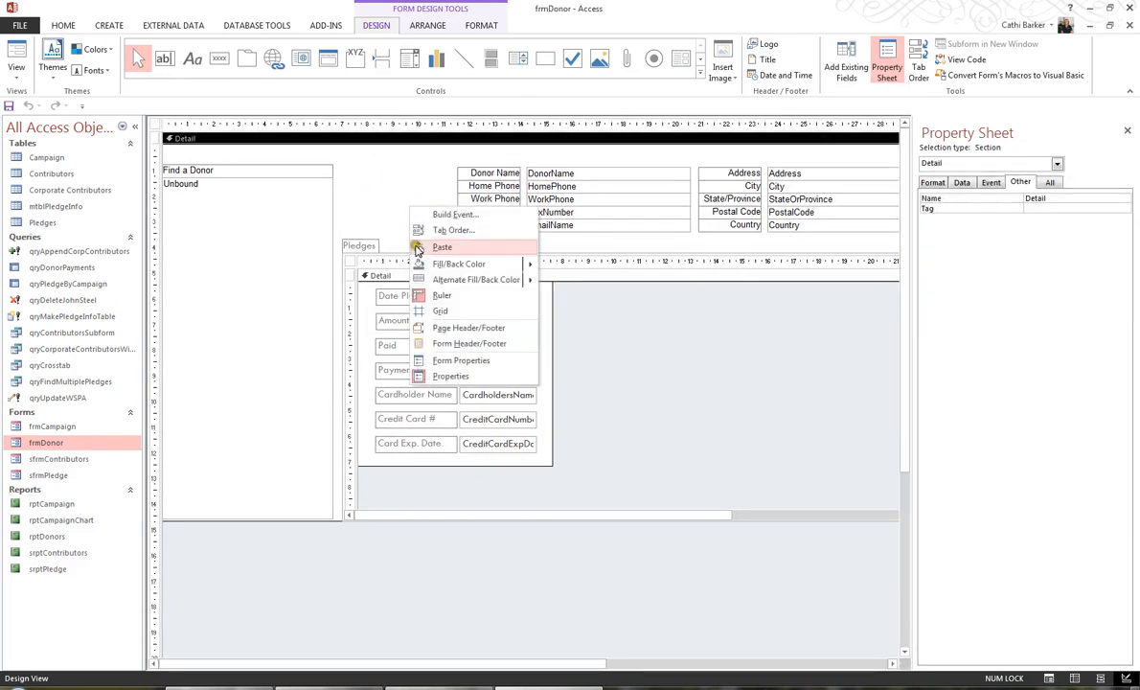
pyautogui.click(454, 345)
pyautogui.moveTo(385, 195); pyautogui.dragTo(361, 146)
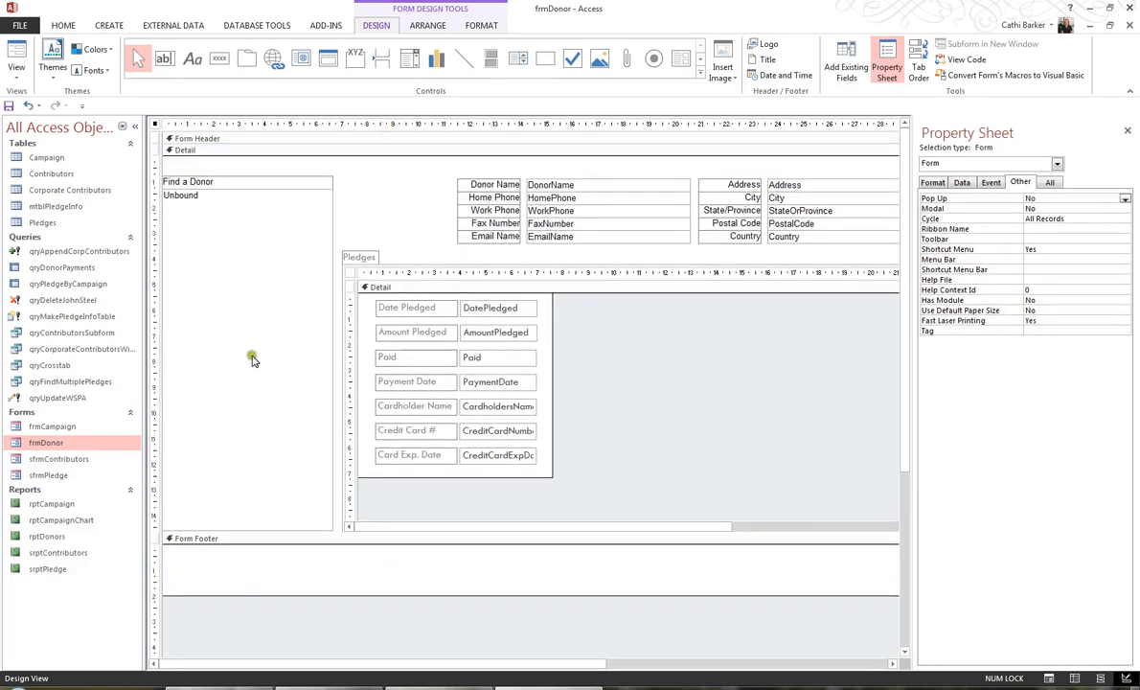
# - Add a command button at the start of the Form Footer with the Form Operations action Close Form and the text "&Exit"
pyautogui.click(219, 60)
pyautogui.click(190, 559)
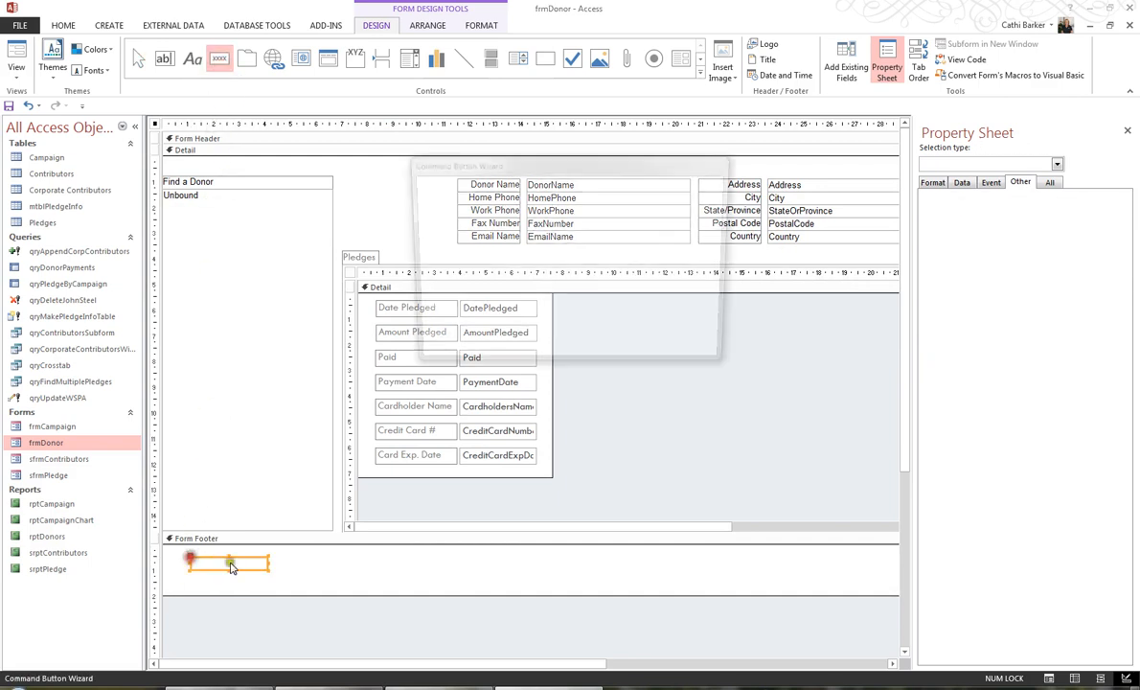
pyautogui.click(541, 271)
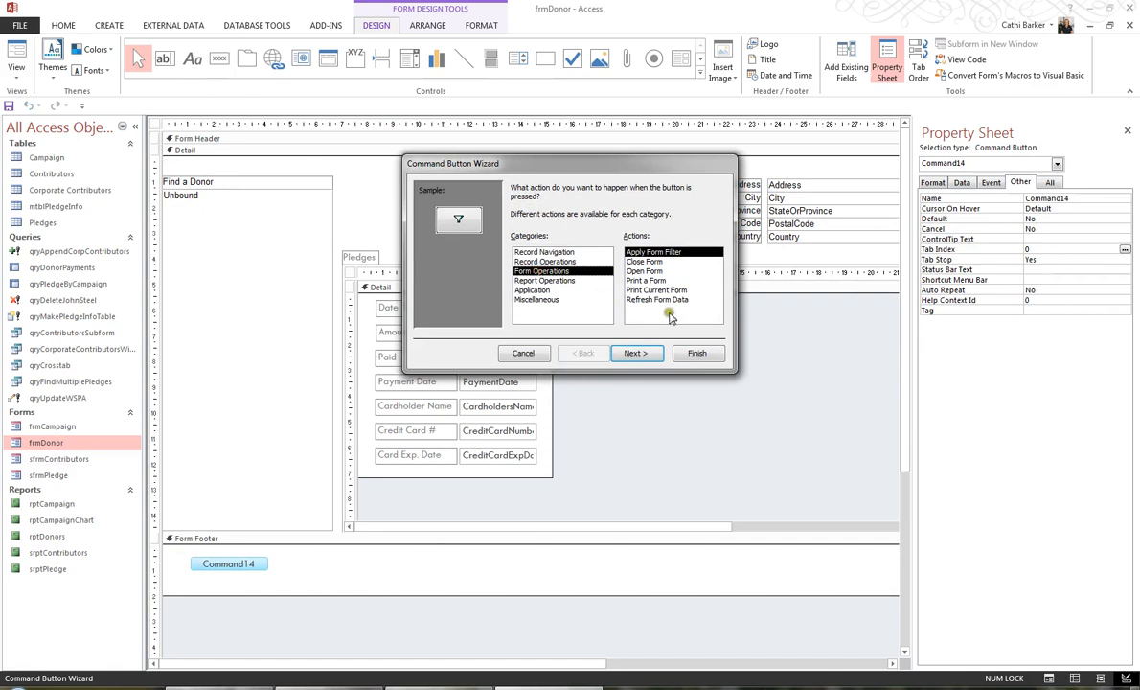
pyautogui.click(648, 271)
pyautogui.click(644, 354)
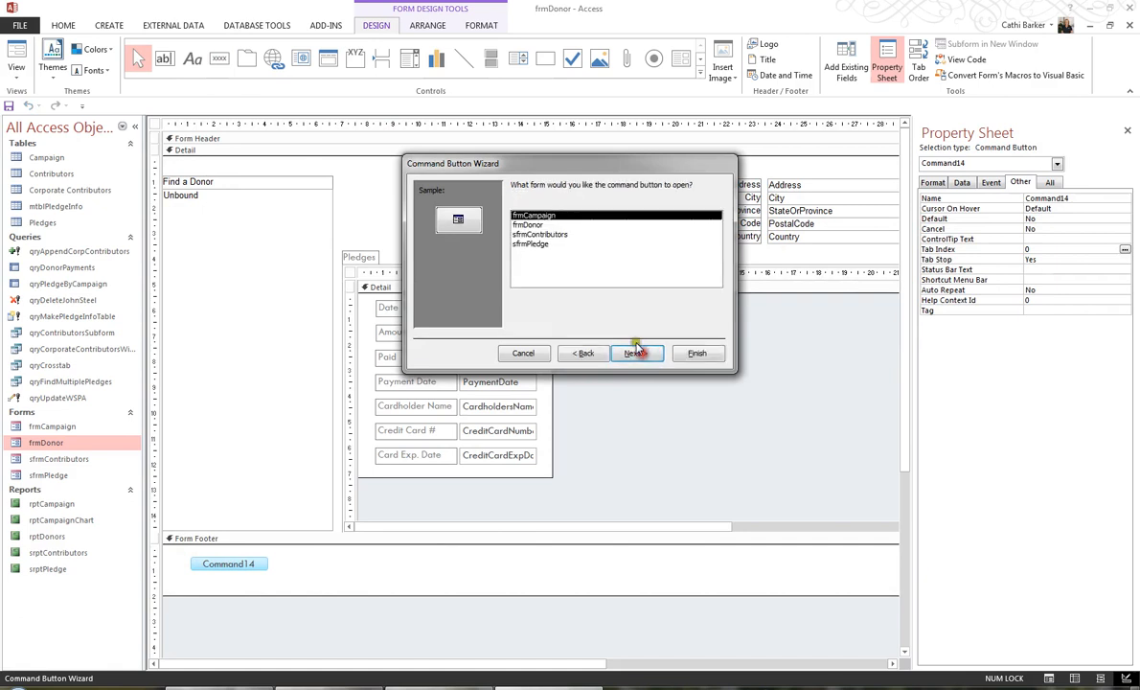
pyautogui.click(586, 354)
pyautogui.click(658, 261)
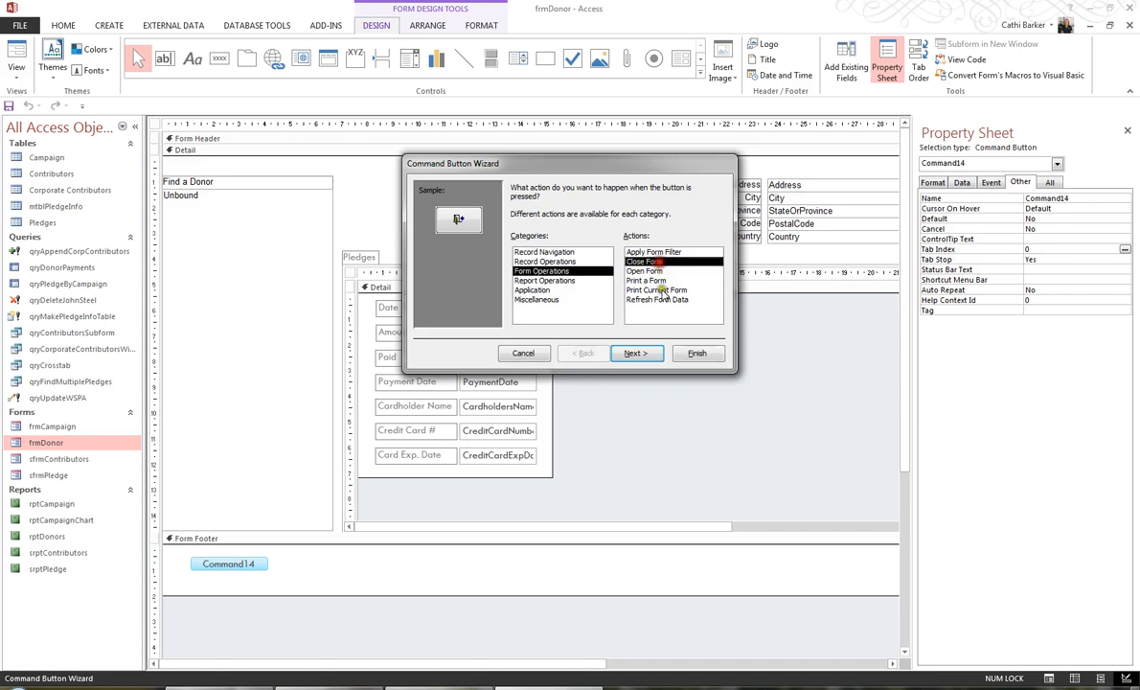
pyautogui.click(637, 354)
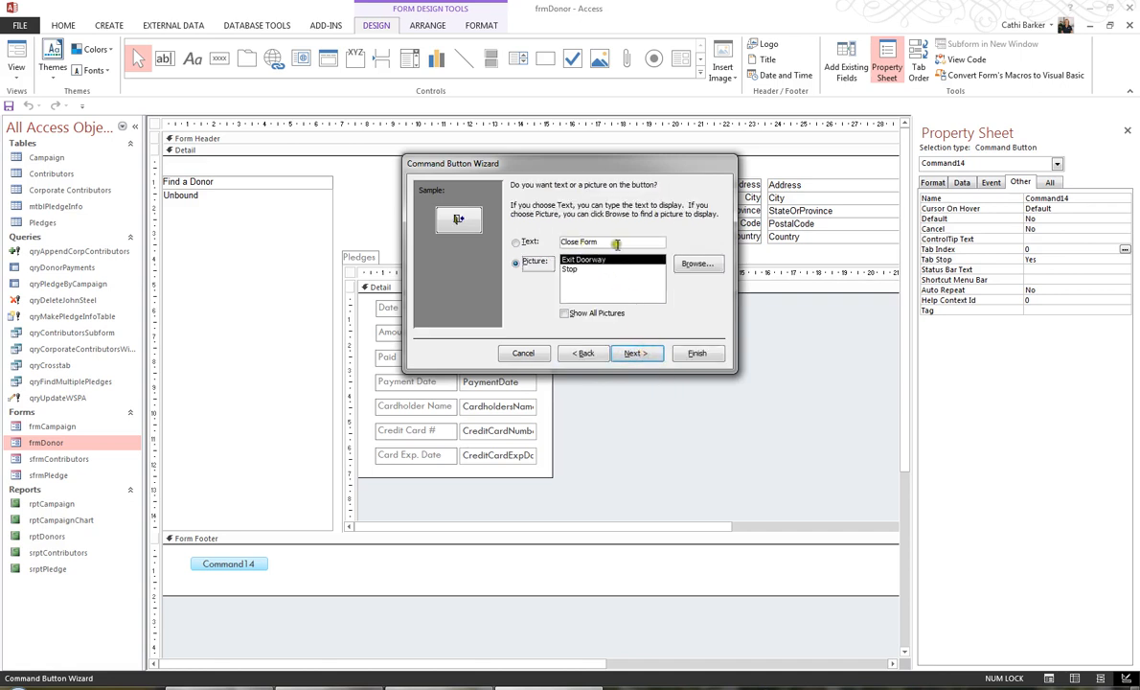
pyautogui.click(616, 243)
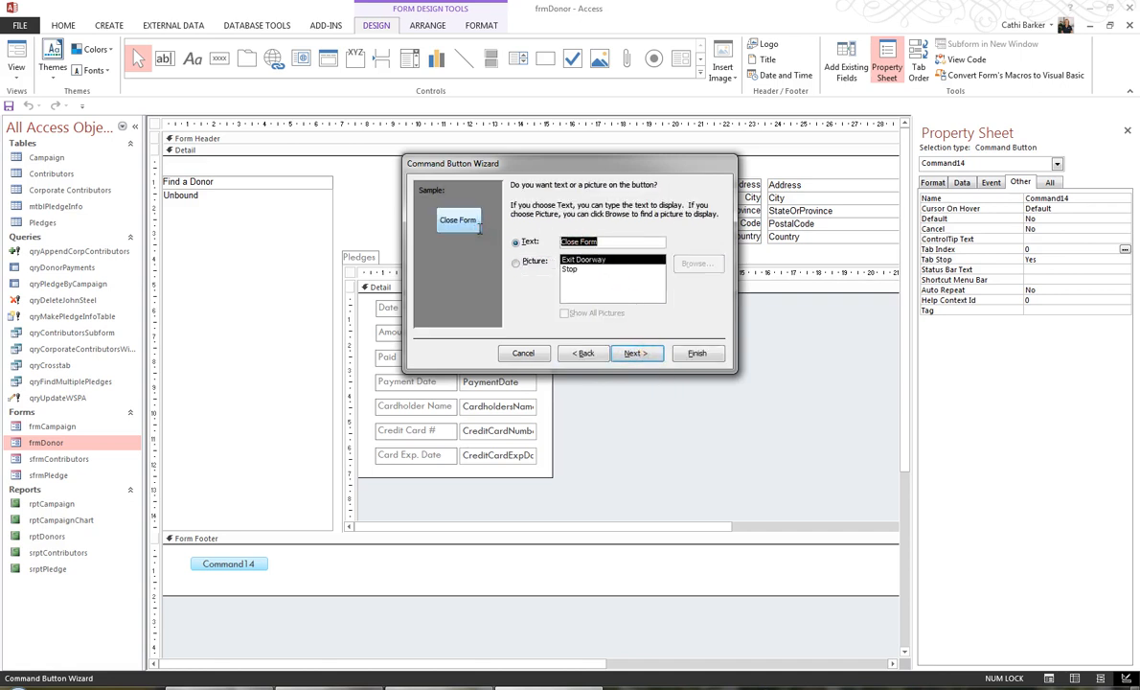
pyautogui.write('&Exit')
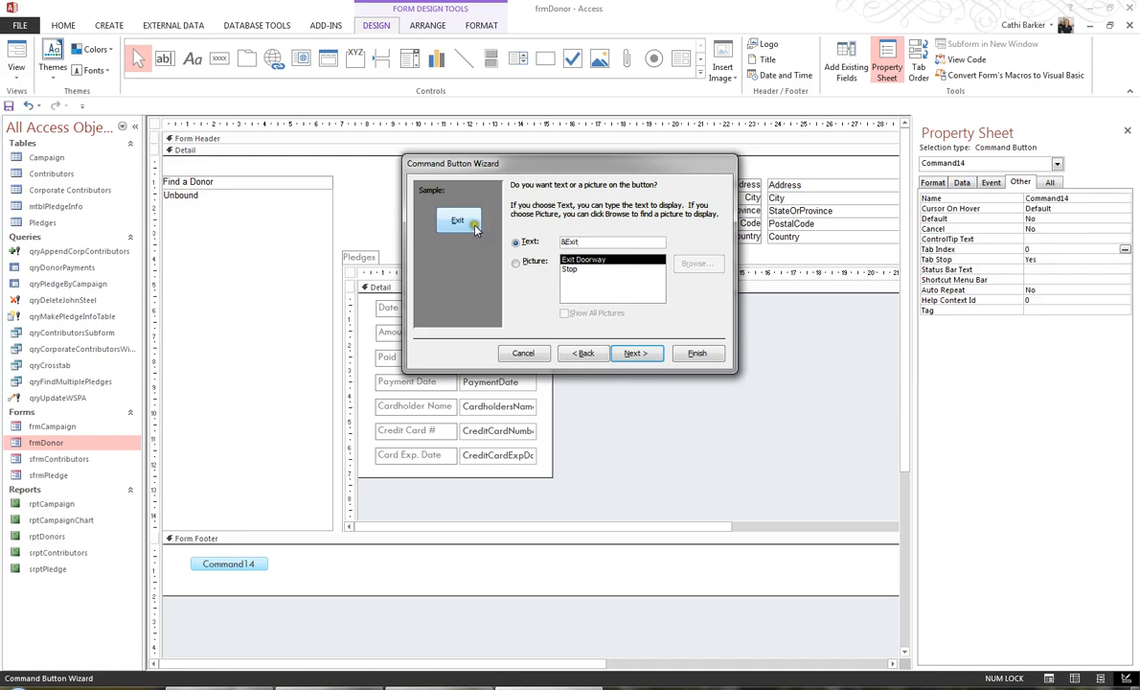
pyautogui.click(697, 353)
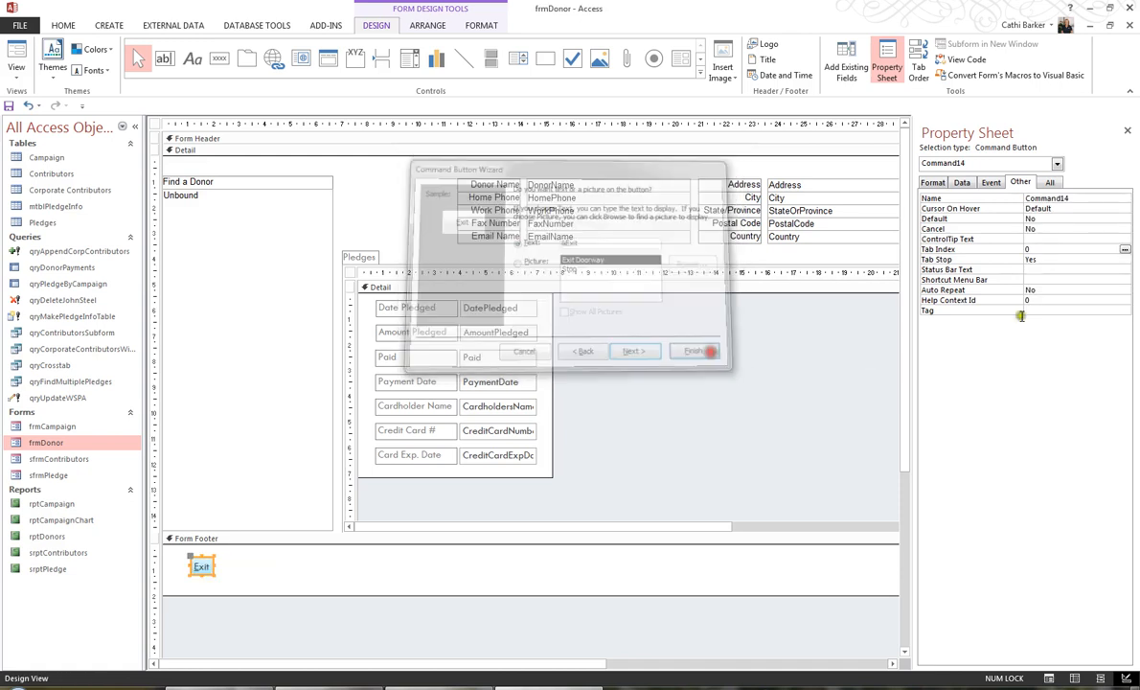
# - Set the Exit button's ControlTip Text to "Press ALT E or click this button to Exit"
pyautogui.click(1035, 240)
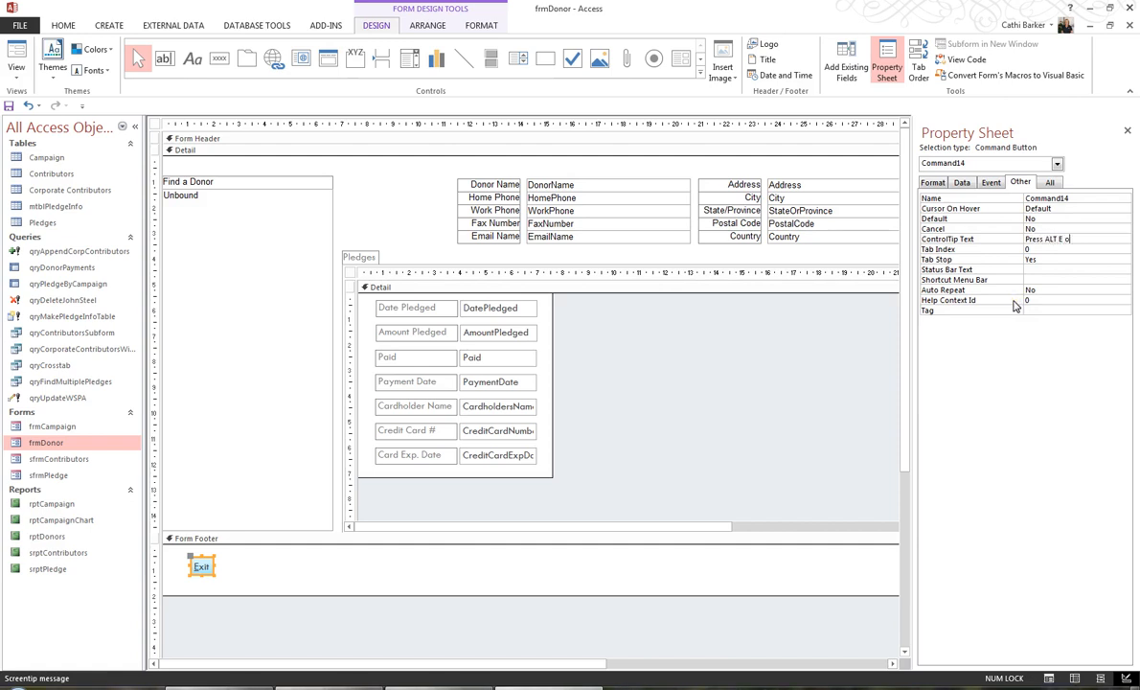
pyautogui.write('Press ALT E or click this button to Exit')
pyautogui.press('Return')
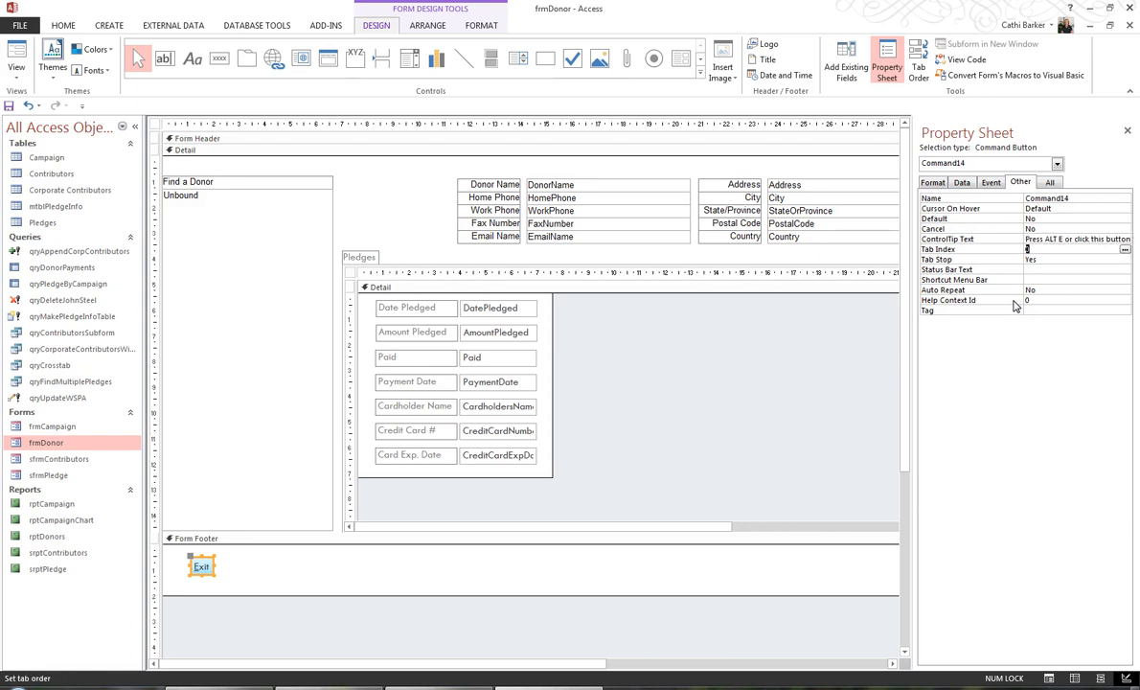
pyautogui.press('Up')
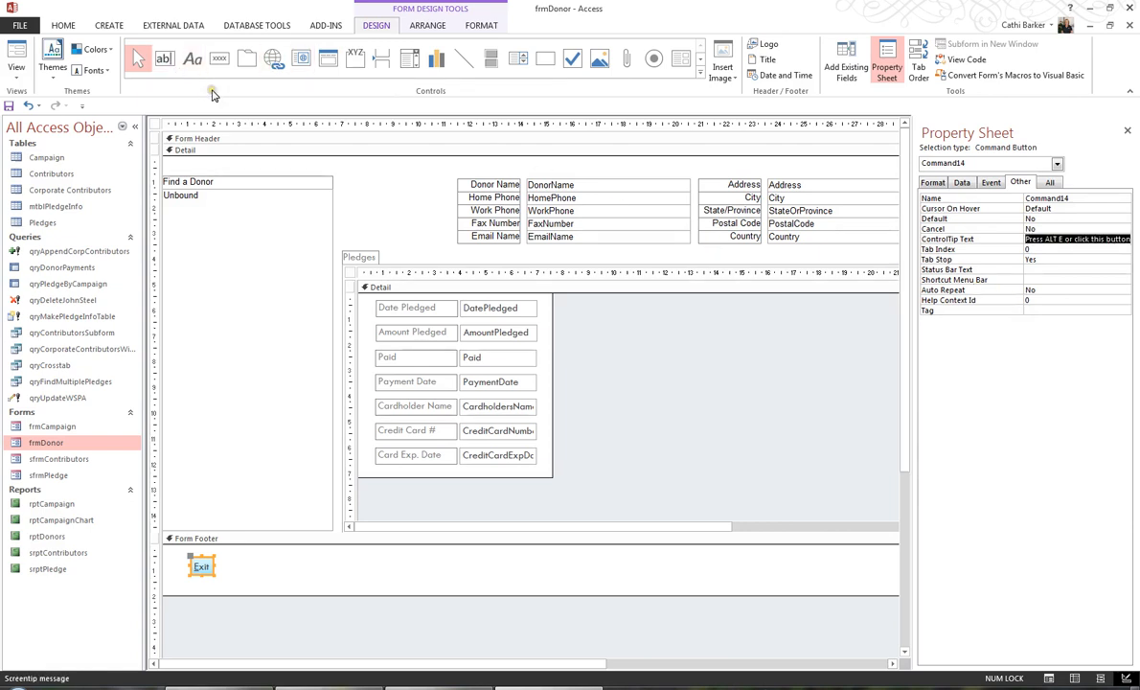
# - Add a footer command button beside Exit with the Record Operations action Add New Record and the text "&Add Record"
pyautogui.click(219, 58)
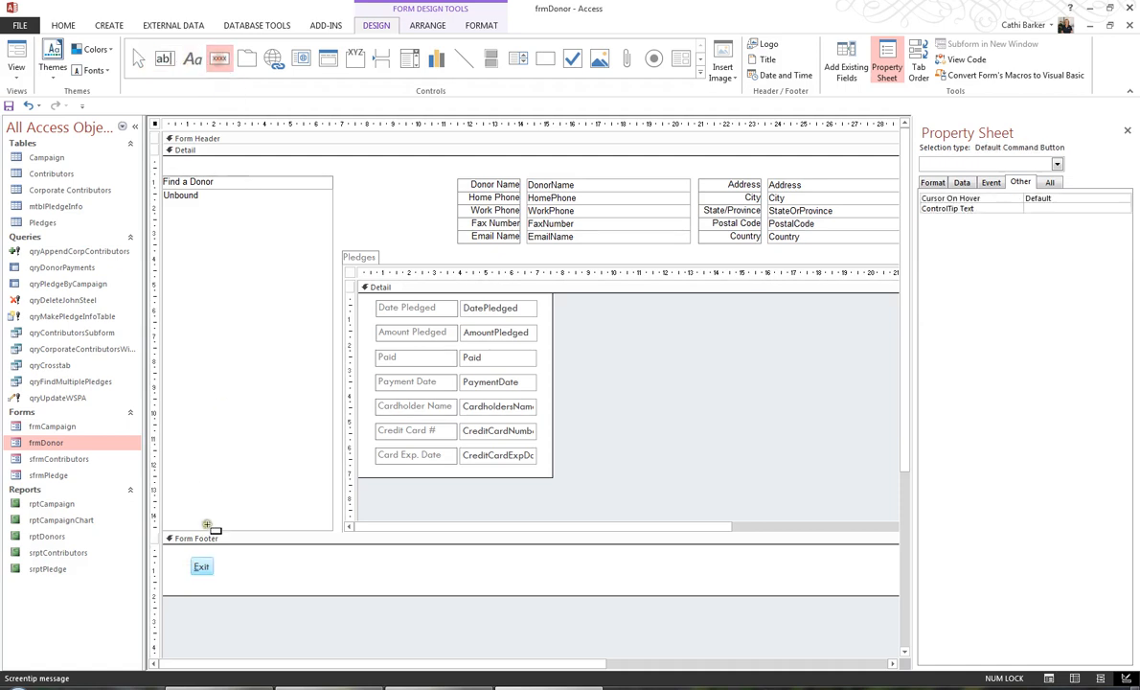
pyautogui.moveTo(240, 558); pyautogui.dragTo(316, 574)
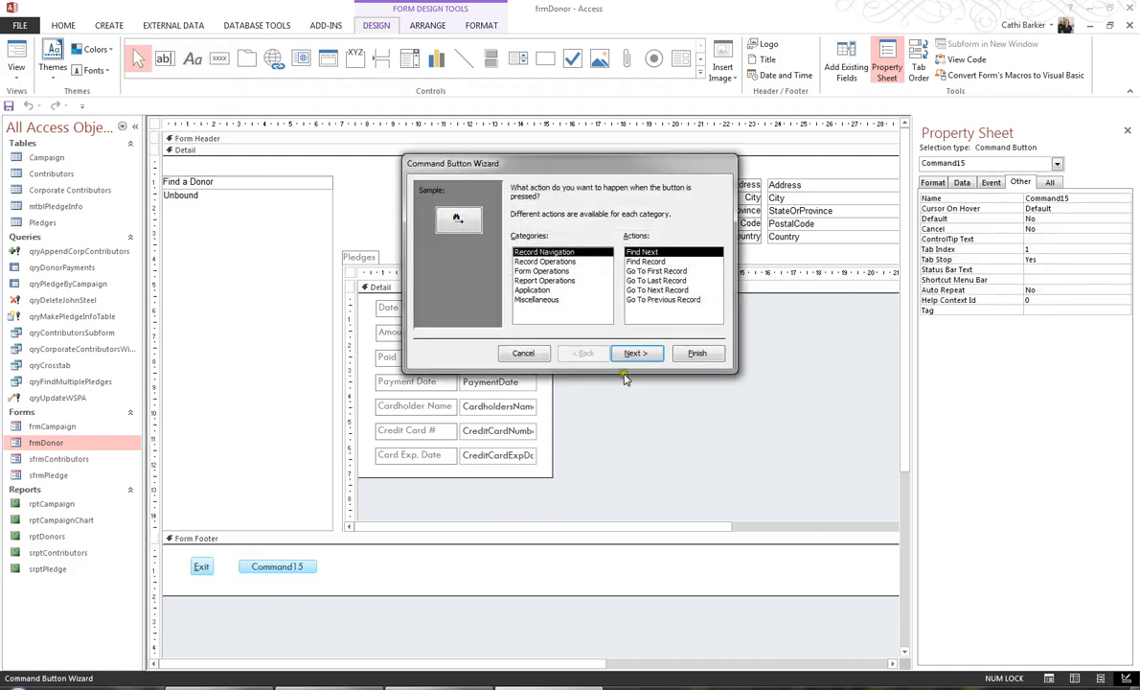
pyautogui.click(521, 261)
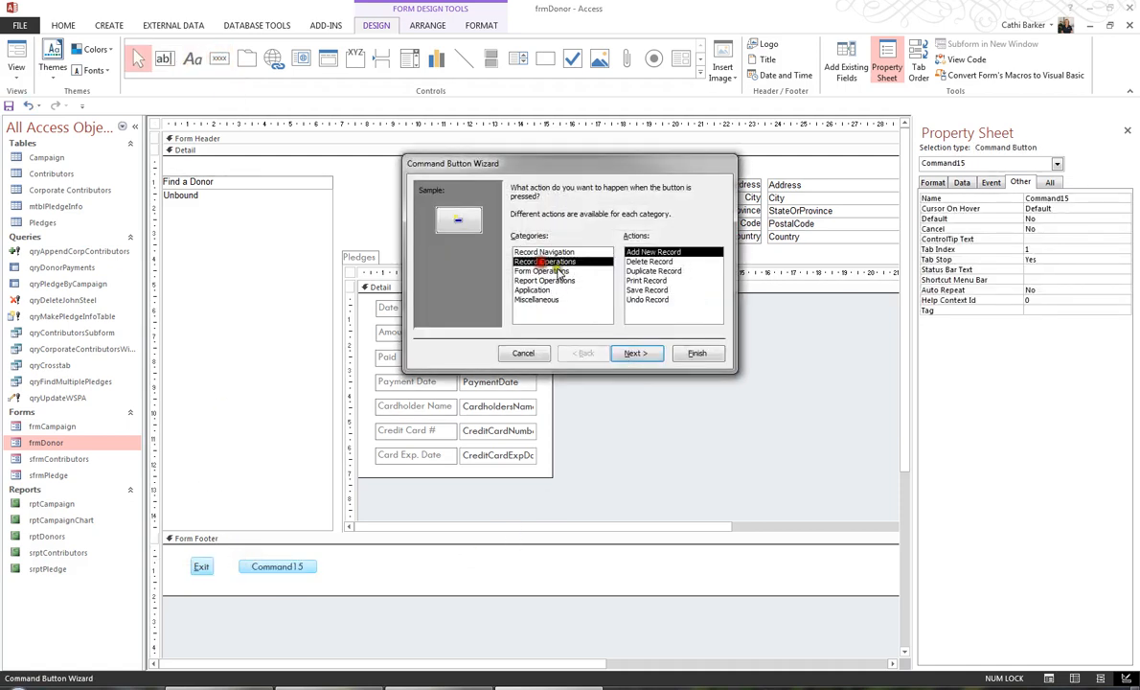
pyautogui.click(645, 354)
pyautogui.click(522, 242)
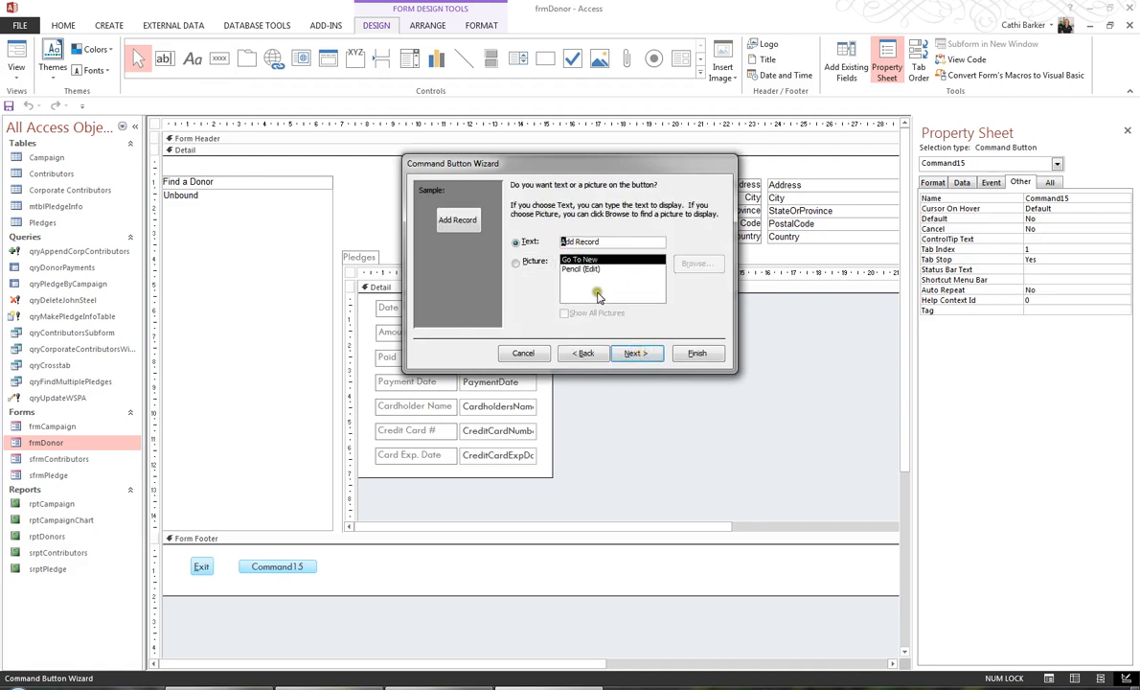
pyautogui.write('&')
pyautogui.click(690, 354)
# - Set the Add Record button's ControlTip Text to "Press ALT A or click this button to Add a Record"
pyautogui.click(1027, 237)
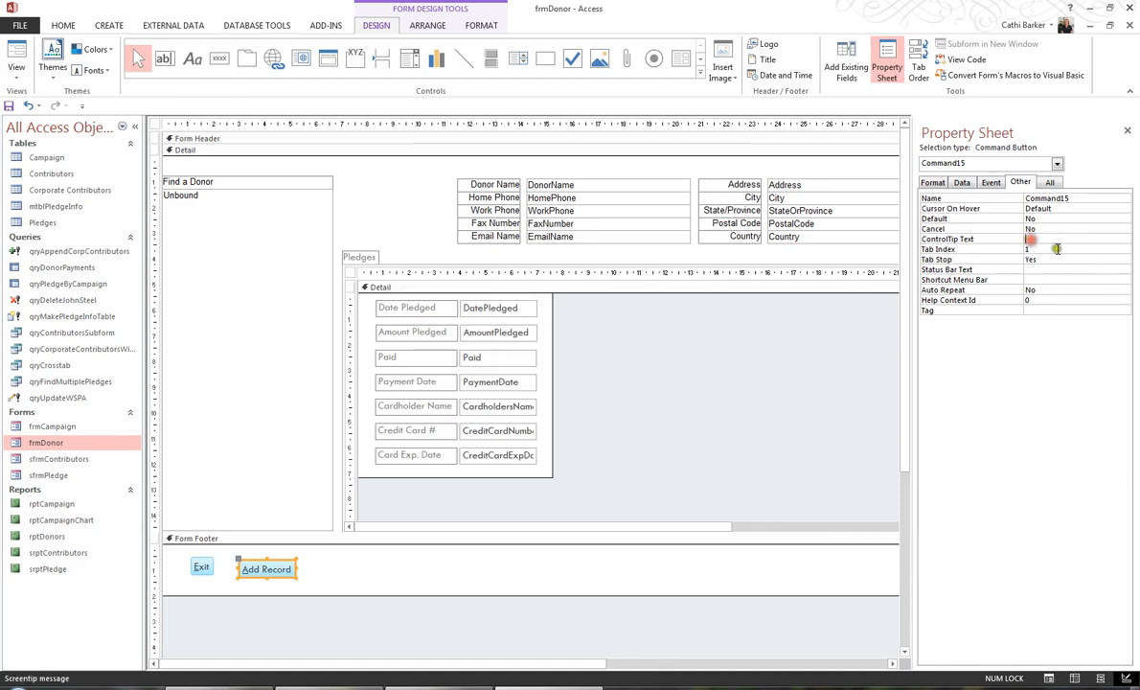
pyautogui.write('Click this button to Exit')
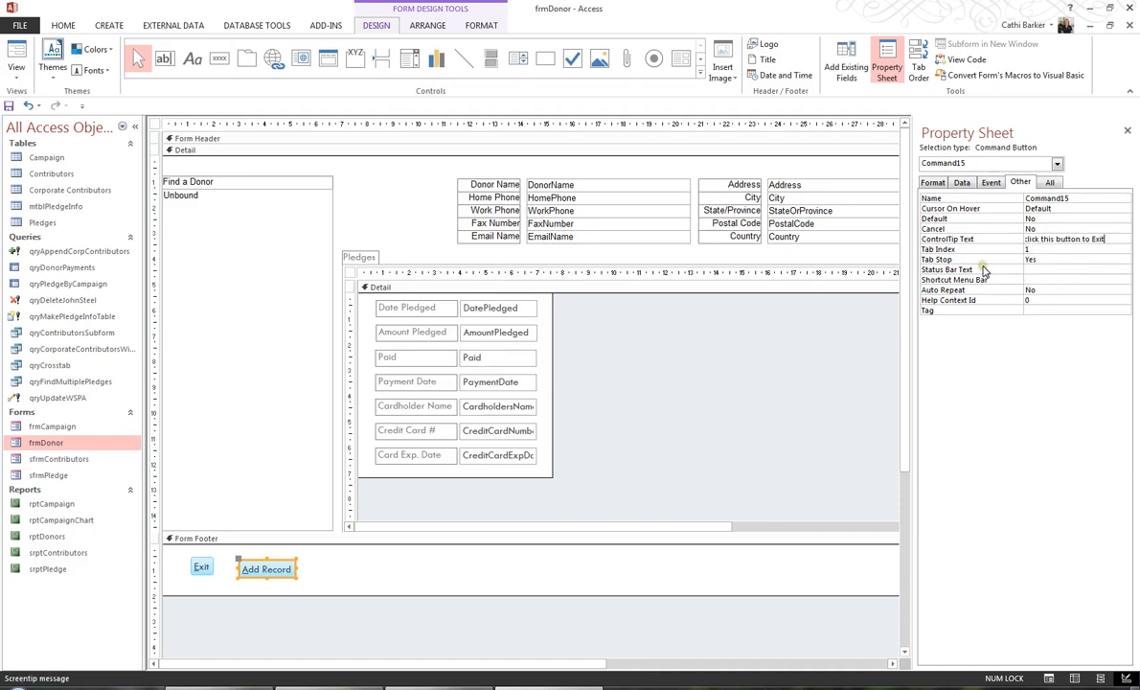
pyautogui.click(982, 270)
pyautogui.press('BackSpace')
pyautogui.write('A')
pyautogui.hotkey('ctrl', 'Right')
pyautogui.hotkey('ctrl', 'Right')
pyautogui.hotkey('ctrl', 'Right')
pyautogui.write('Add a Record')
pyautogui.press('Tab')
# - Add a footer command button beside Add Record with the Record Operations action Delete Record and the text "&Delete Record"
pyautogui.click(218, 58)
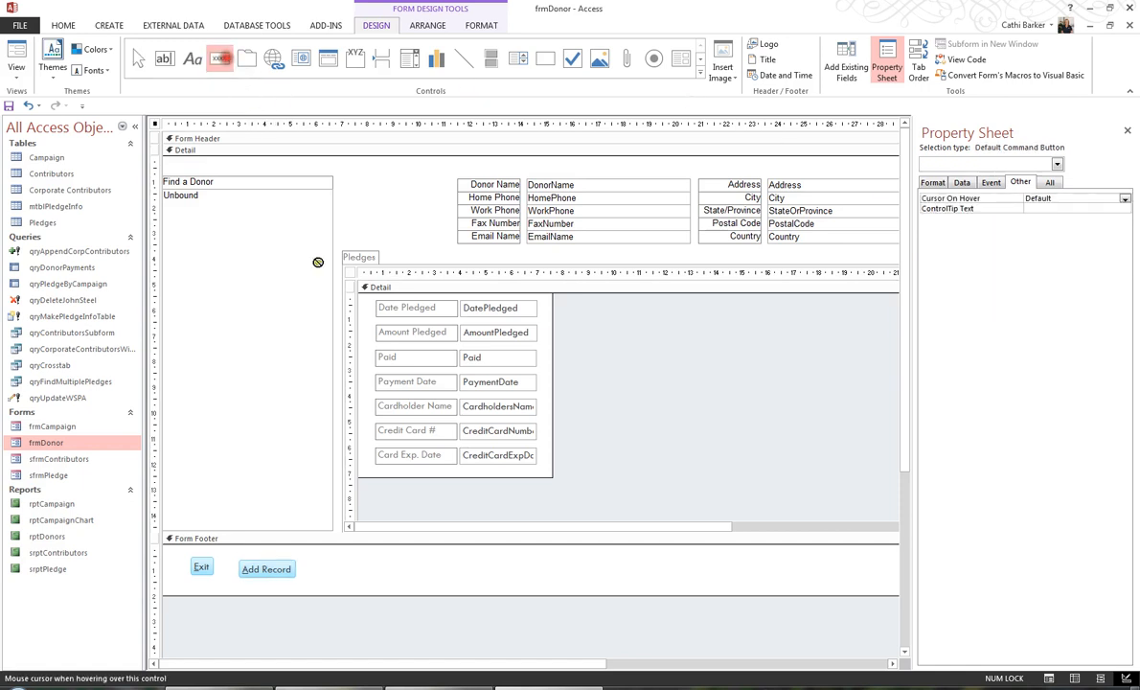
pyautogui.click(324, 563)
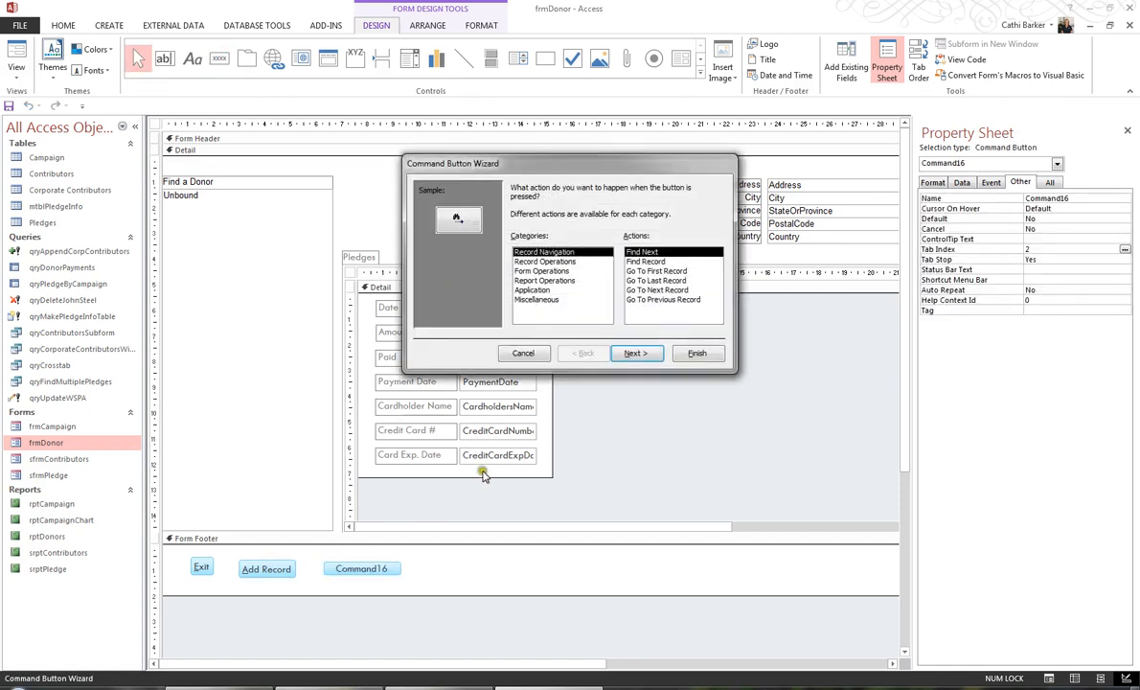
pyautogui.click(544, 262)
pyautogui.click(649, 262)
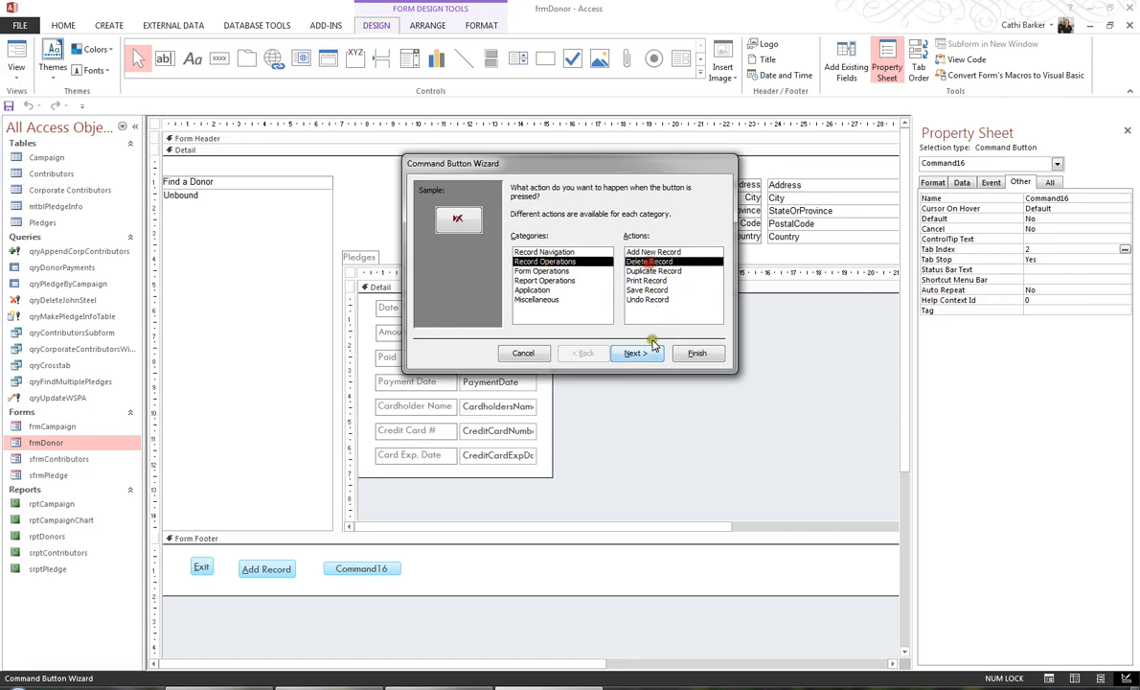
pyautogui.click(635, 353)
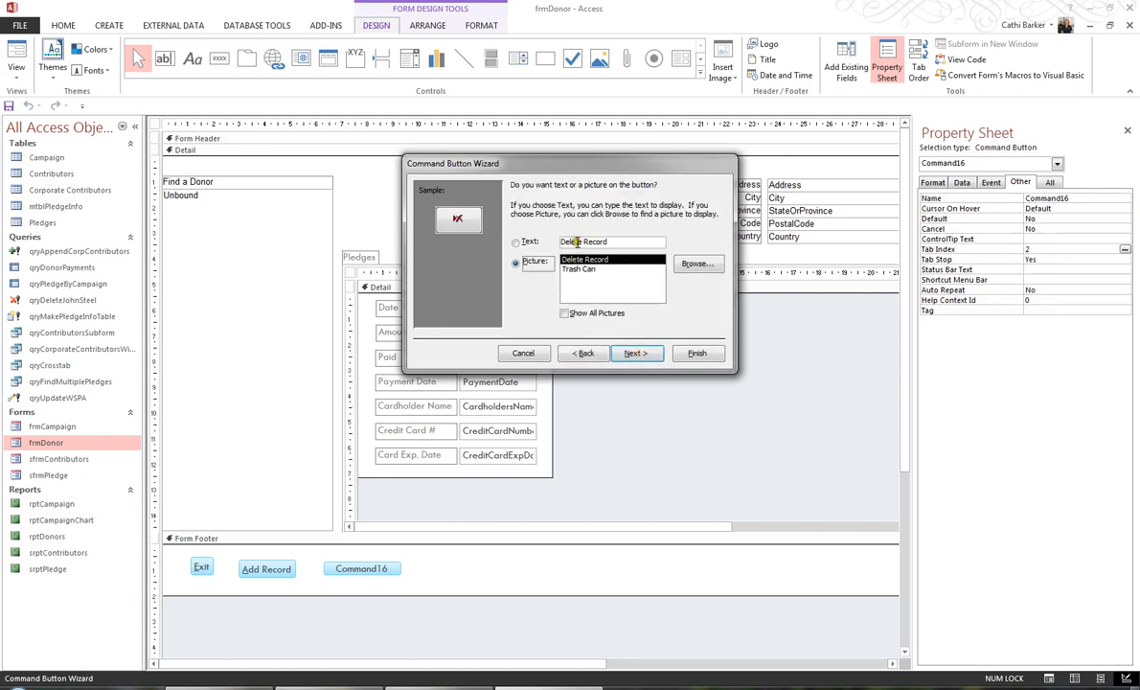
pyautogui.click(528, 241)
pyautogui.write('&')
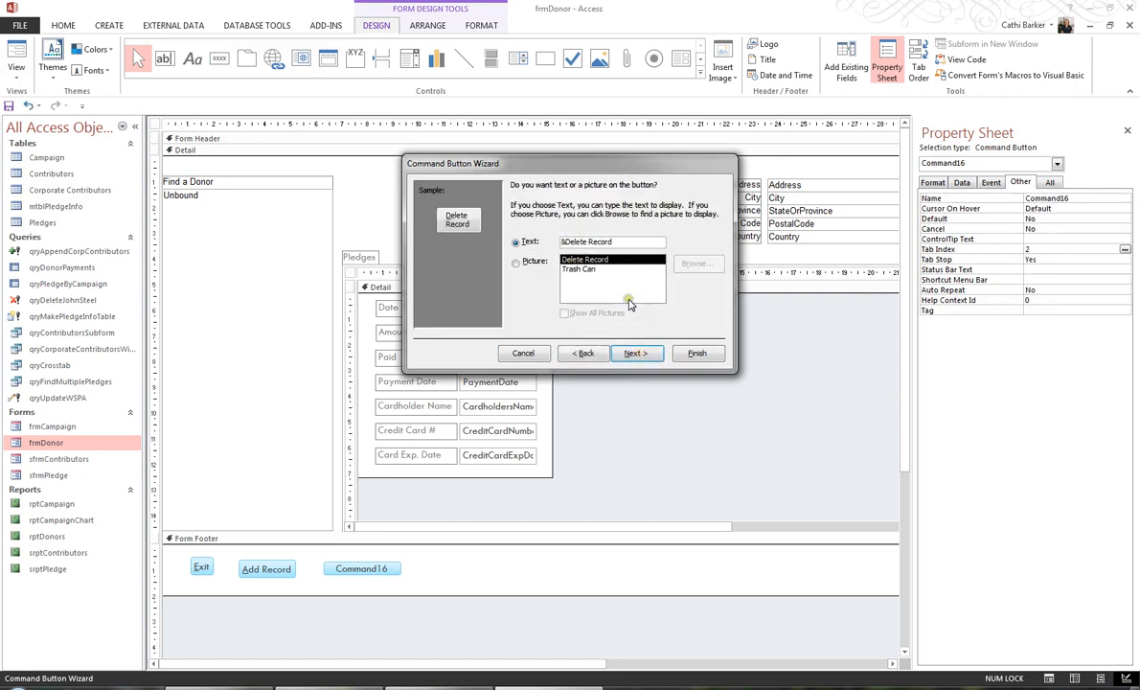
pyautogui.click(697, 352)
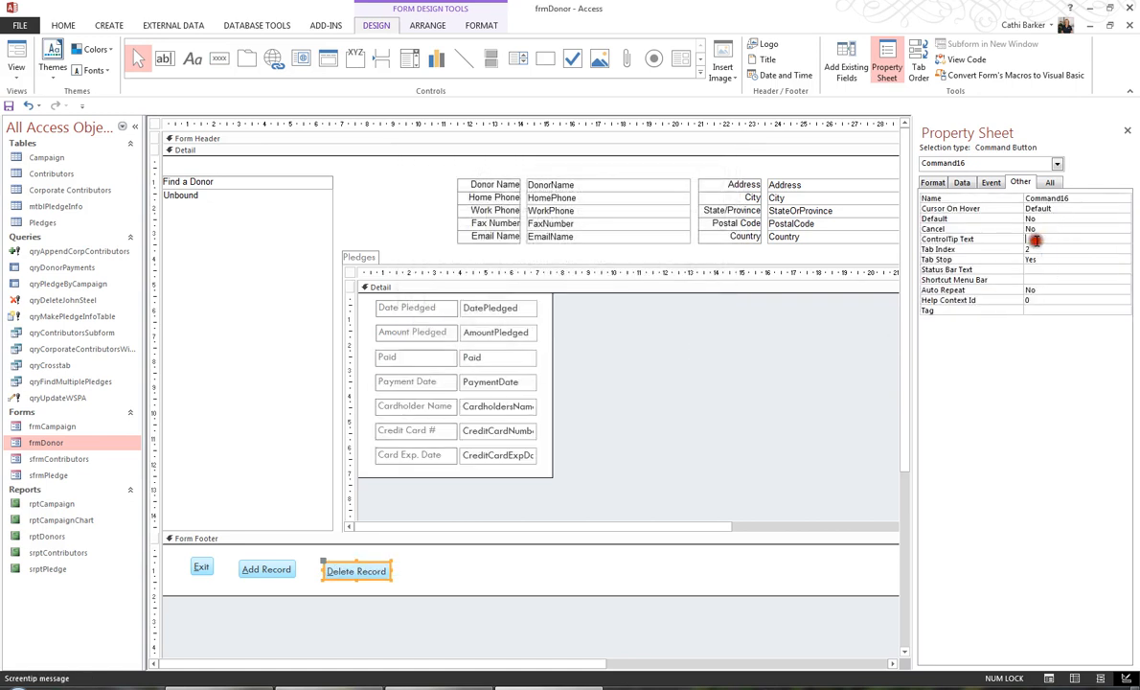
# - Set the Delete Record button's ControlTip Text to "Press ALT D or click this button to Delete a Record"
pyautogui.write('click this button to Exit')
pyautogui.press('Home')
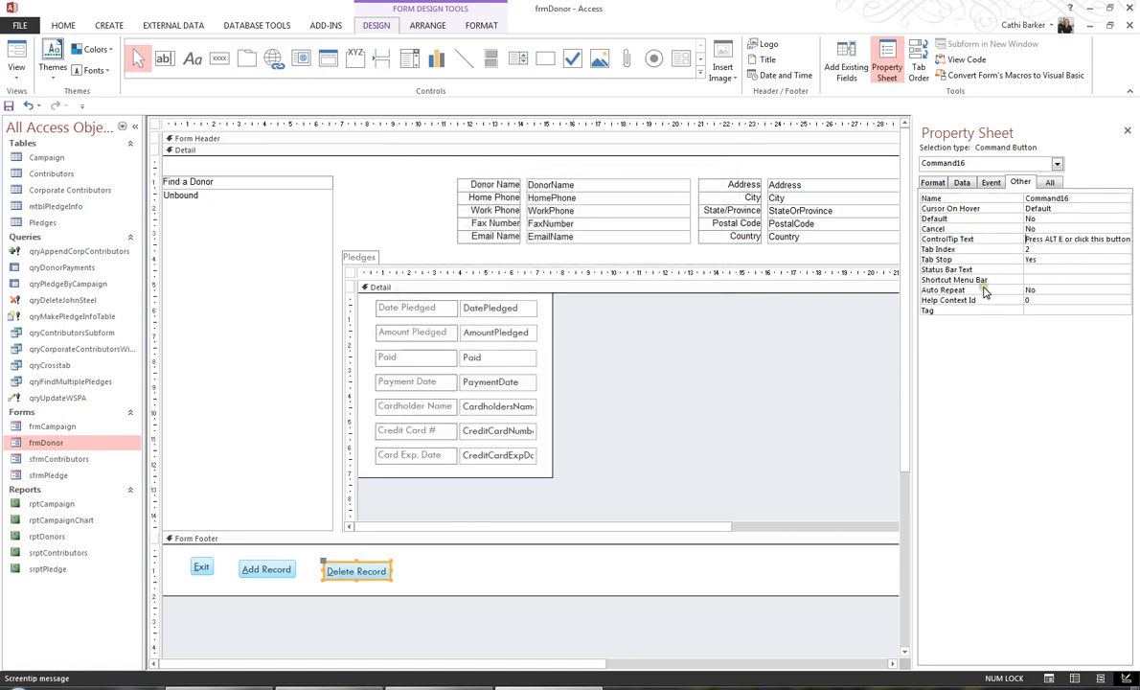
pyautogui.press('BackSpace')
pyautogui.write('D')
pyautogui.hotkey('ctrl', 'Right')
pyautogui.hotkey('ctrl', 'Right')
pyautogui.hotkey('ctrl', 'Right')
pyautogui.hotkey('ctrl', 'Right')
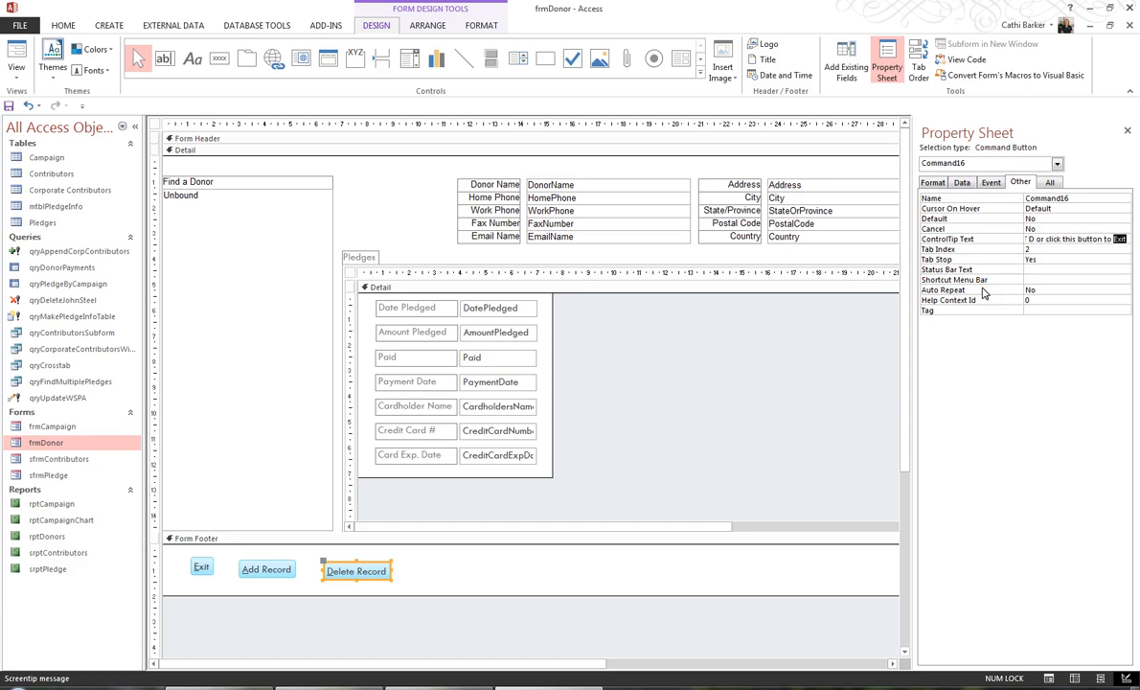
pyautogui.write('Delete a Record')
pyautogui.press('Return')
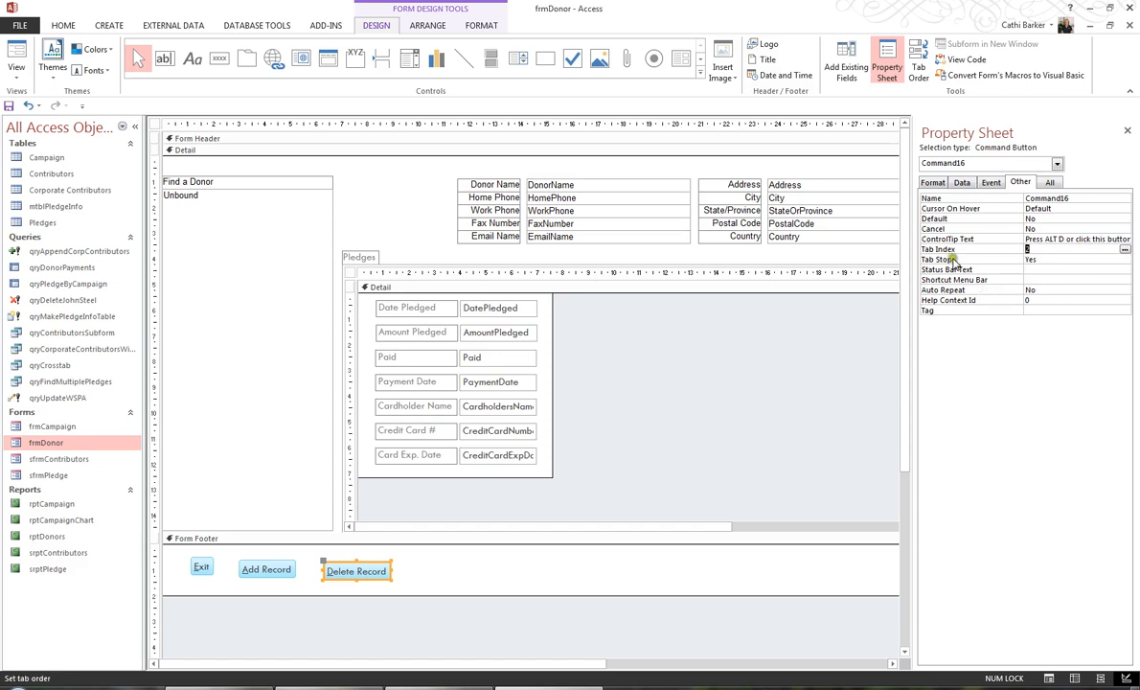
# - Add a footer command button beside Delete Record with the Record Operations action Save Record and the text "&Save Record"
pyautogui.click(219, 58)
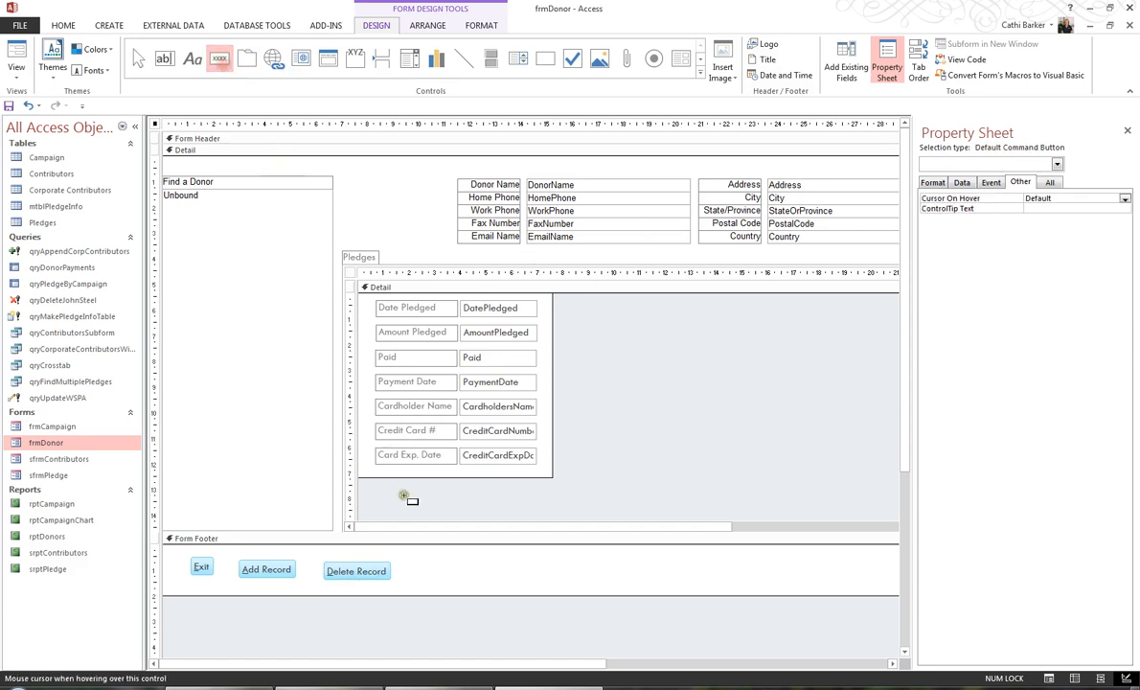
pyautogui.click(414, 566)
pyautogui.click(546, 261)
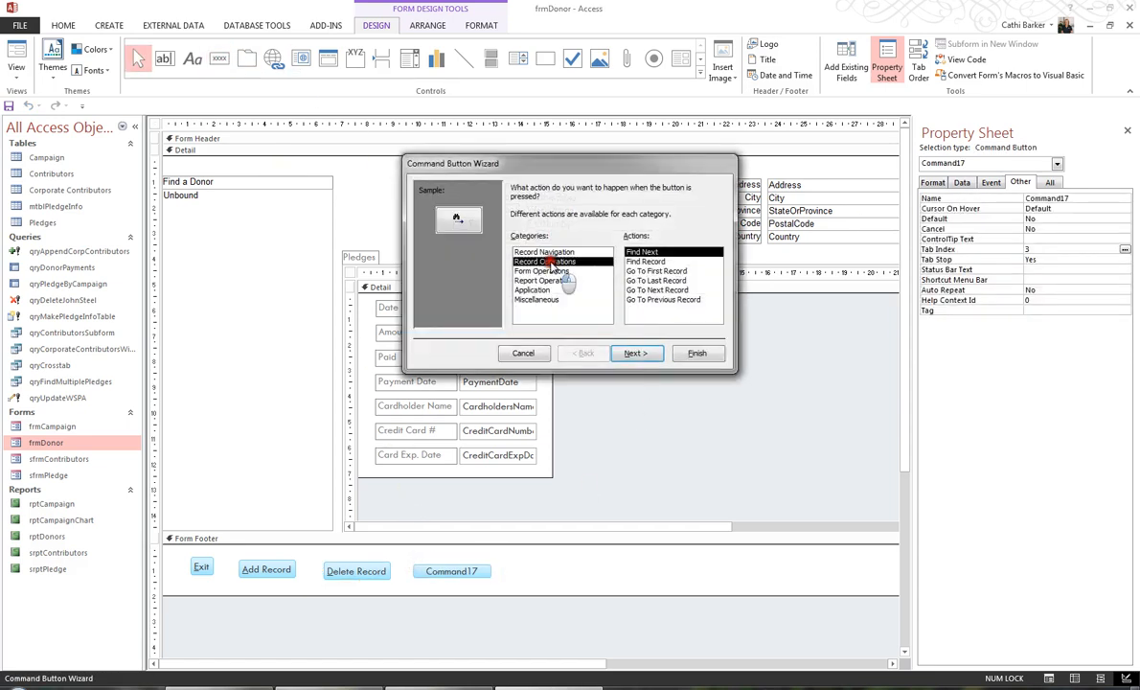
pyautogui.click(642, 289)
pyautogui.click(634, 352)
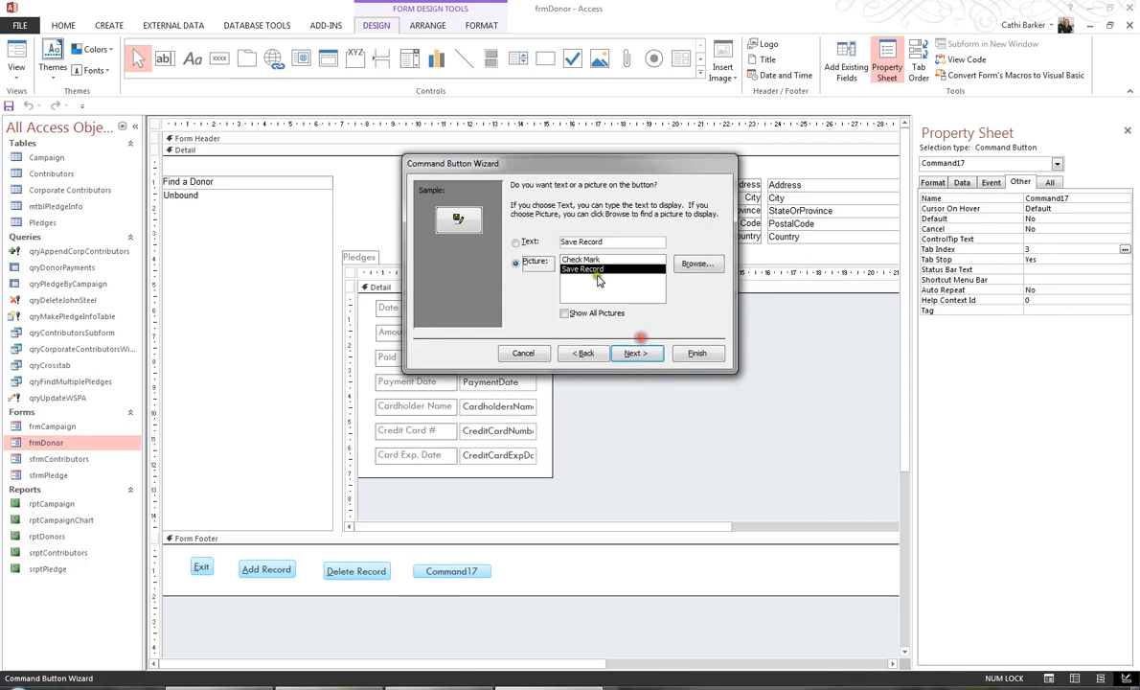
pyautogui.click(574, 241)
pyautogui.write('&')
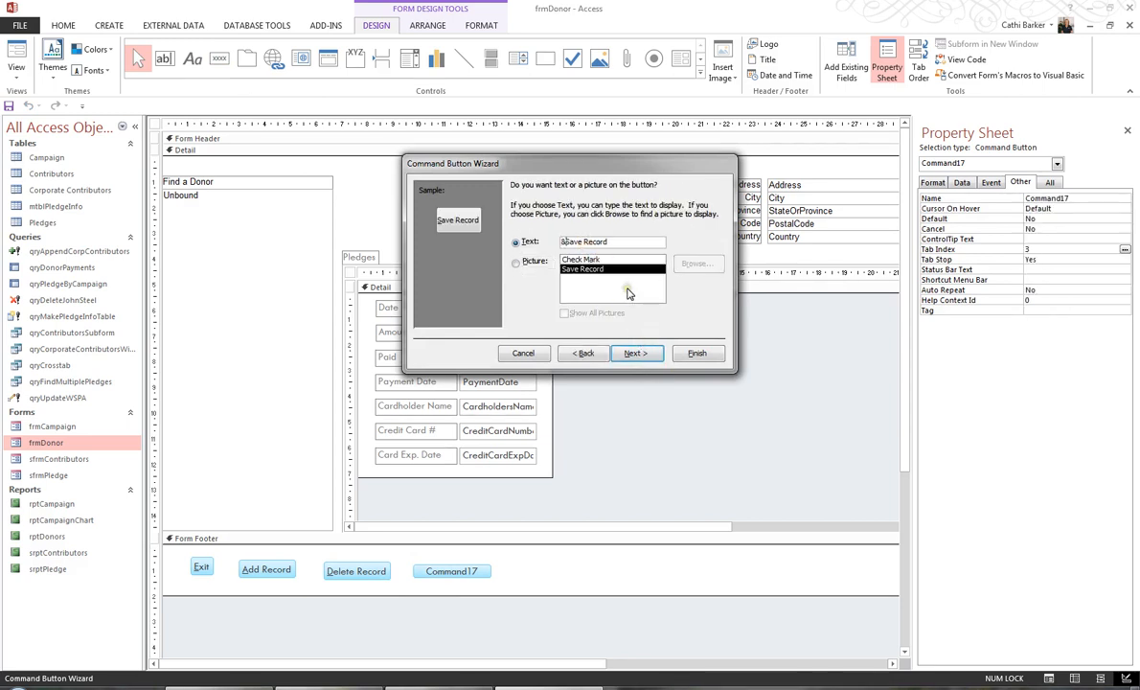
pyautogui.click(694, 352)
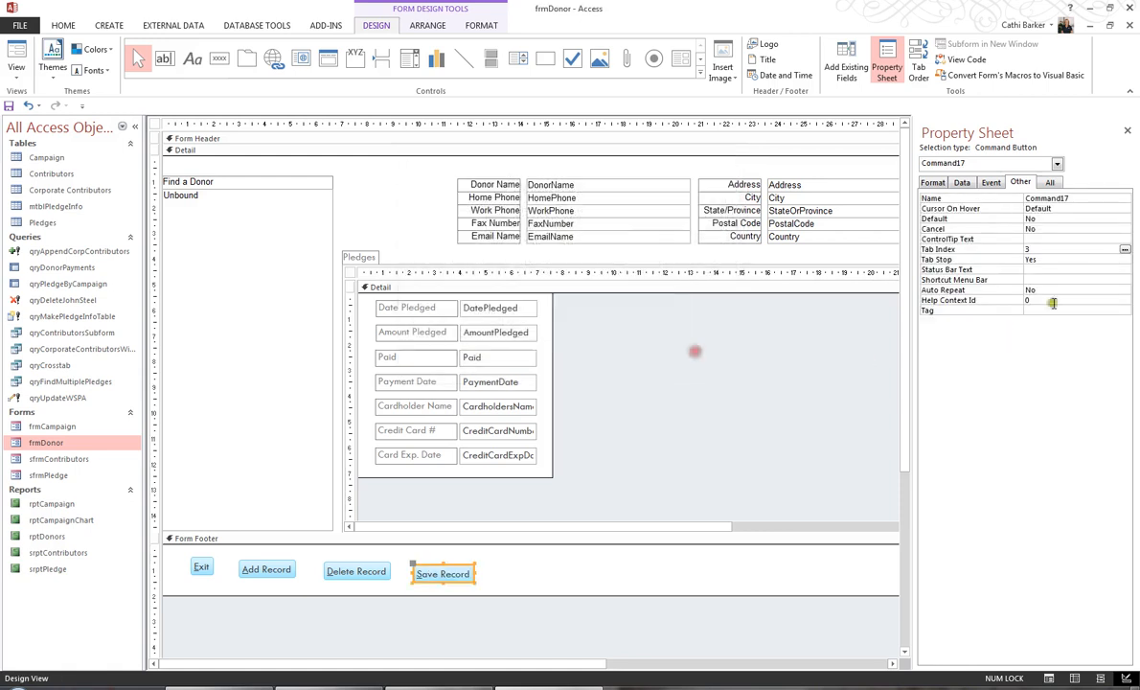
# - Enter the Save Record button's ControlTip Text, instructing to press ALT S or click this button to save a record
pyautogui.write('Press ALT E or click this button')
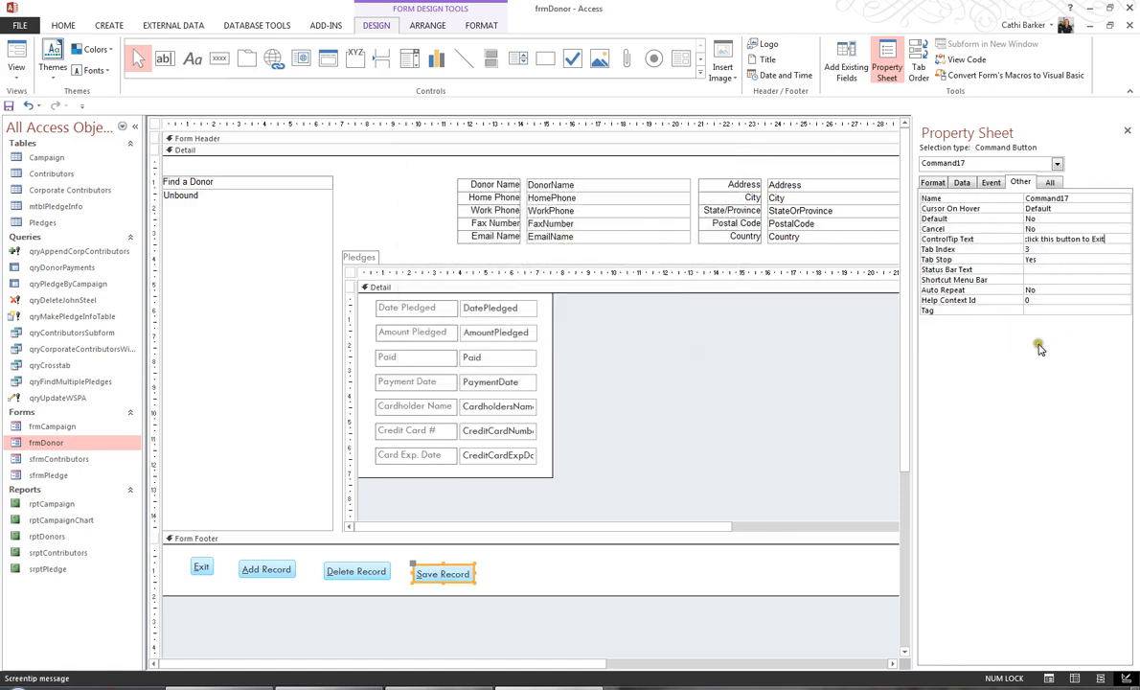
pyautogui.press('BackSpace')
pyautogui.write('S')
pyautogui.hotkey('ctrl', 'Right')
pyautogui.hotkey('ctrl', 'Right')
pyautogui.hotkey('ctrl', 'Right')
pyautogui.write('Save a')
pyautogui.press('Return')
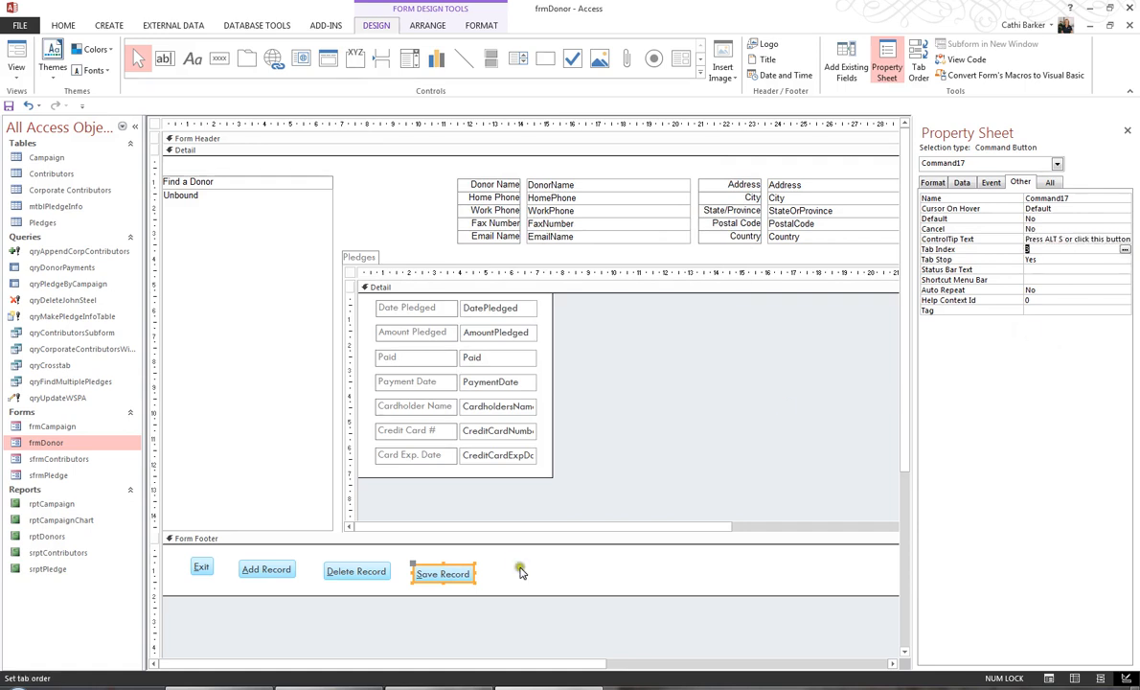
# - Resize the Exit, Add Record, Delete Record and Save Record footer buttons together to match the widest one
pyautogui.moveTo(514, 582); pyautogui.dragTo(195, 580)
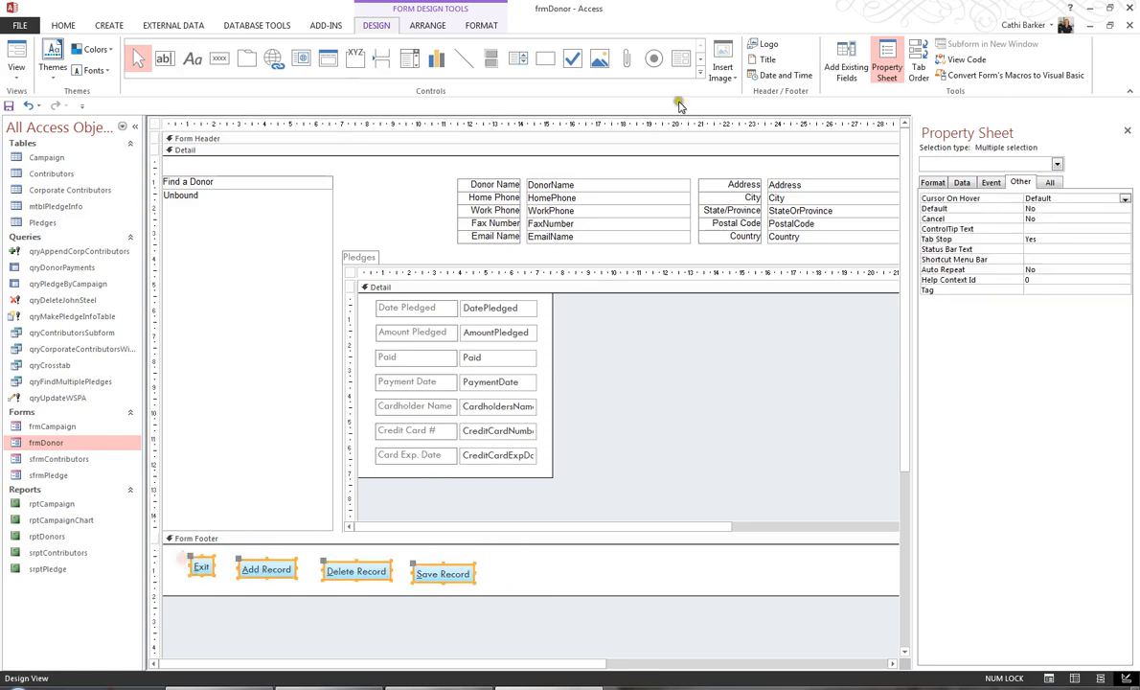
pyautogui.click(427, 24)
pyautogui.click(648, 67)
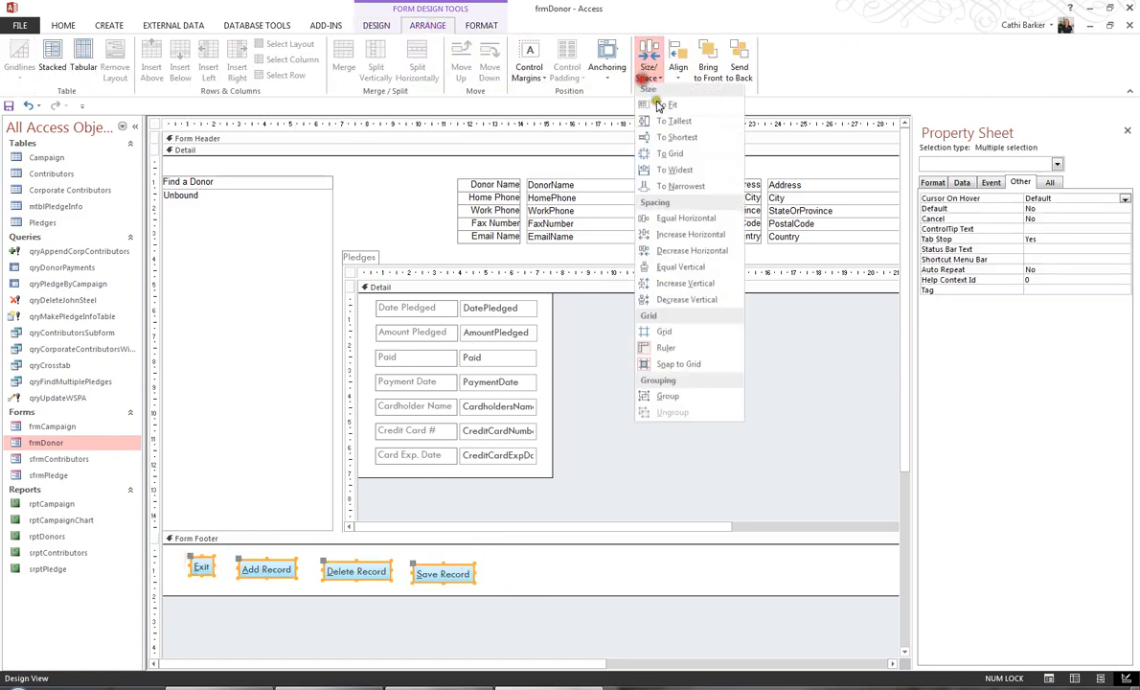
pyautogui.click(674, 174)
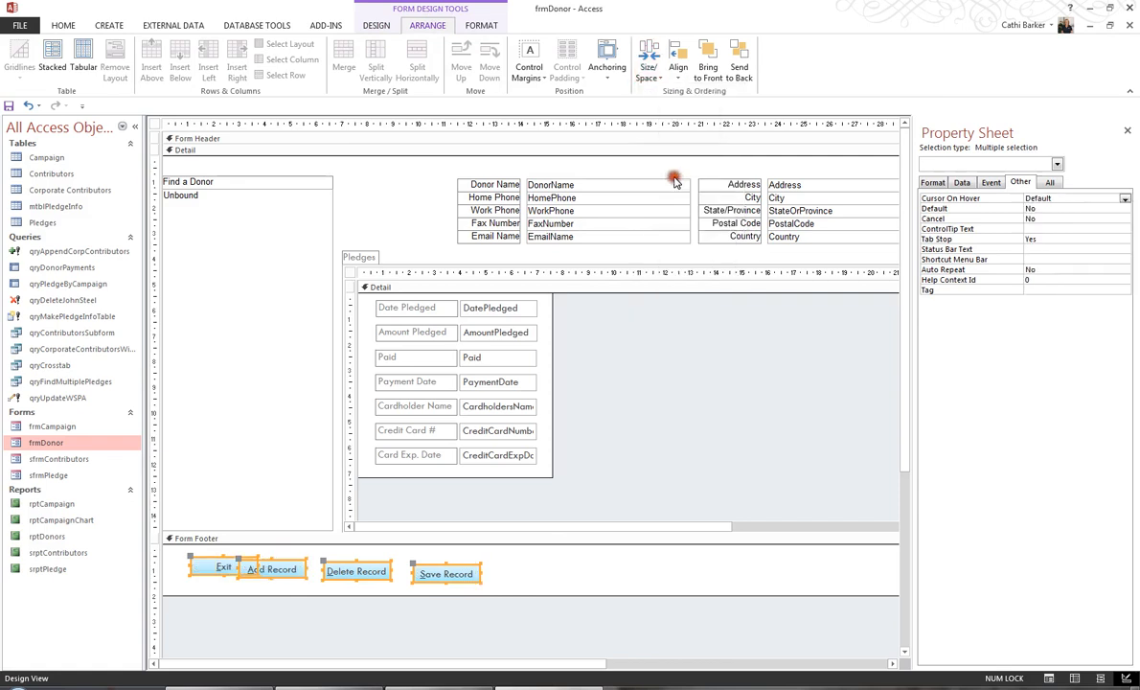
# - Give the four selected footer buttons equal horizontal spacing and align them along their top edges
pyautogui.click(648, 69)
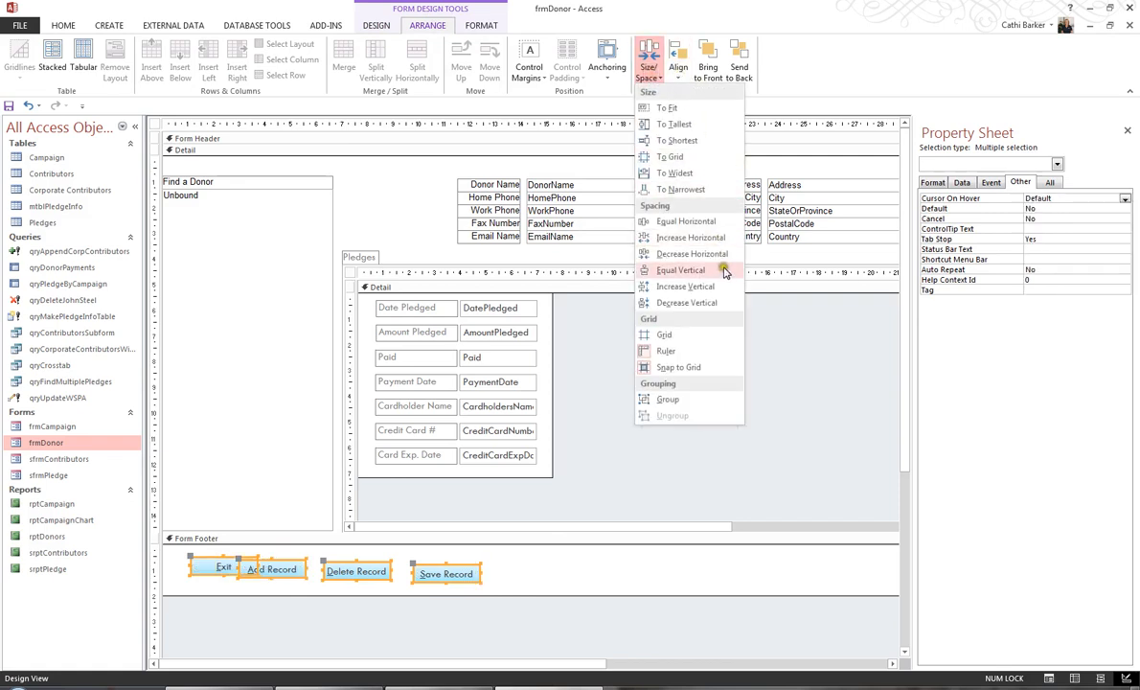
pyautogui.click(712, 226)
pyautogui.click(679, 67)
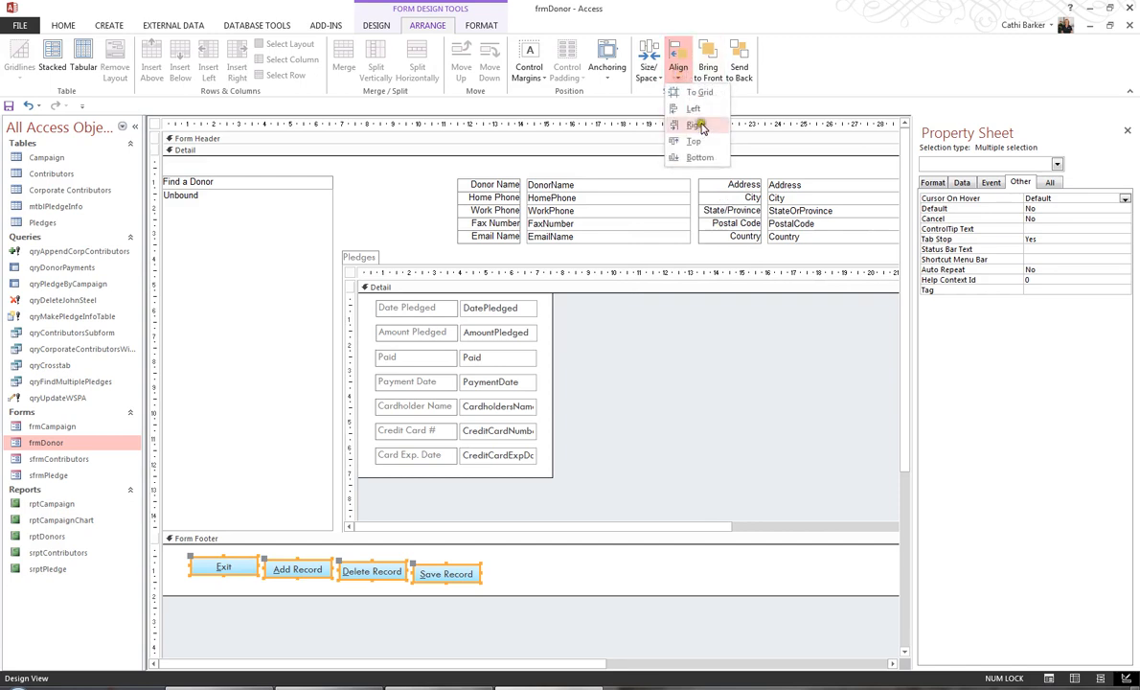
pyautogui.click(706, 142)
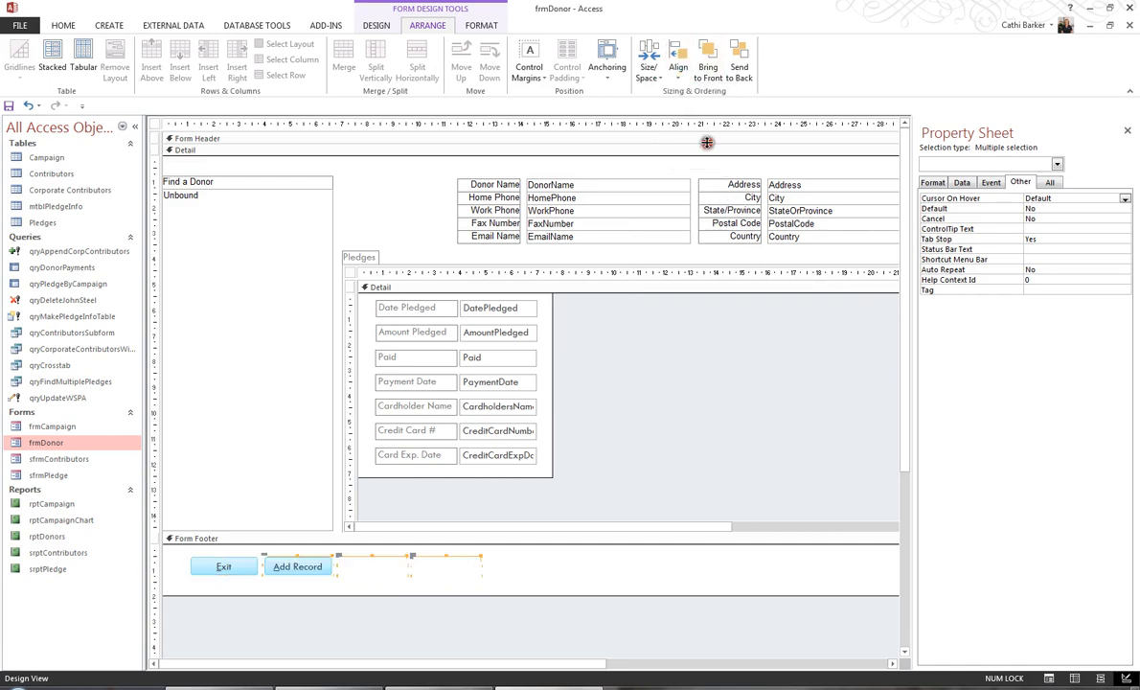
pyautogui.click(539, 566)
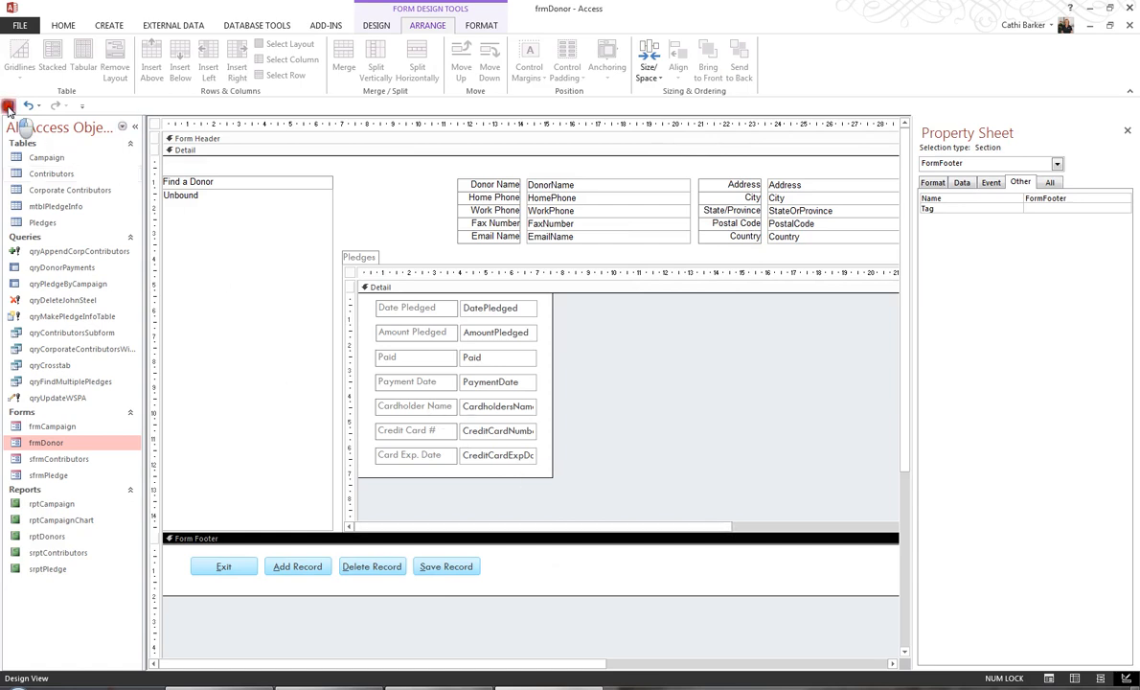
# - Save frmDonor and close it from Form View with its own Exit command button
pyautogui.click(64, 27)
pyautogui.click(16, 65)
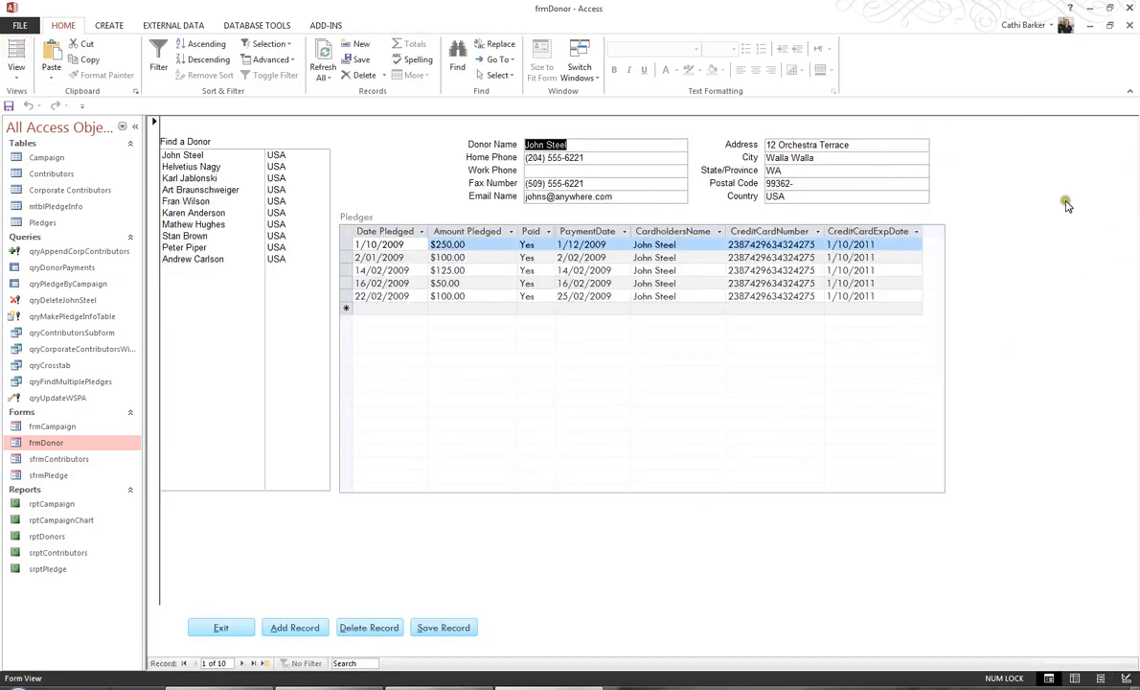
pyautogui.click(226, 627)
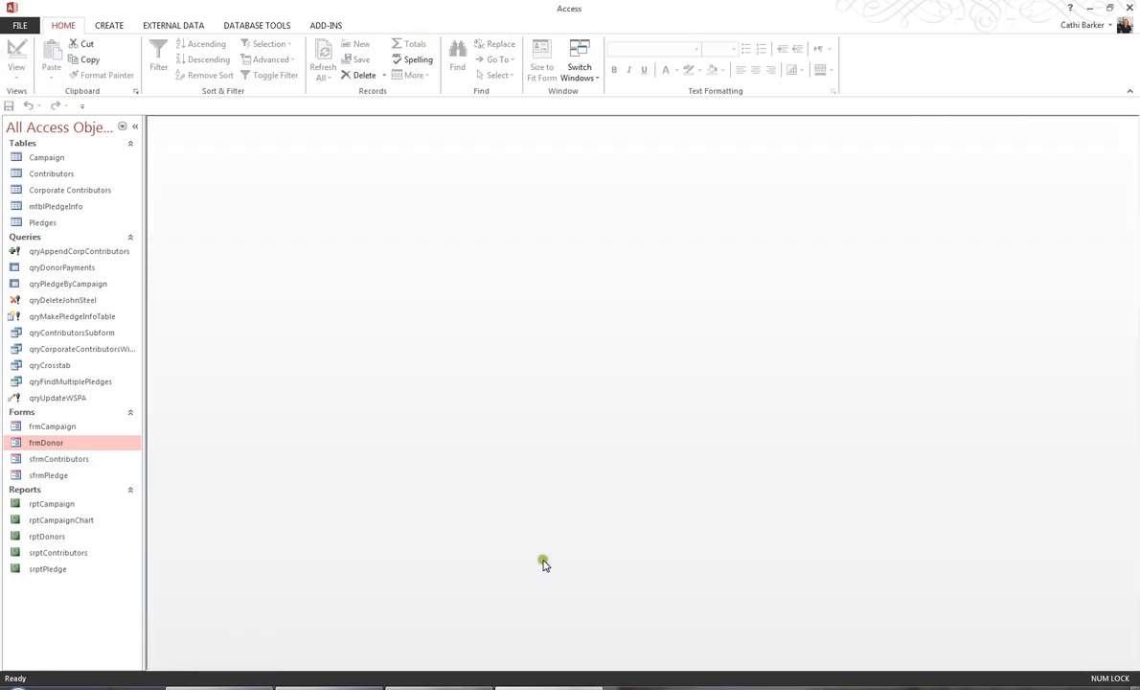